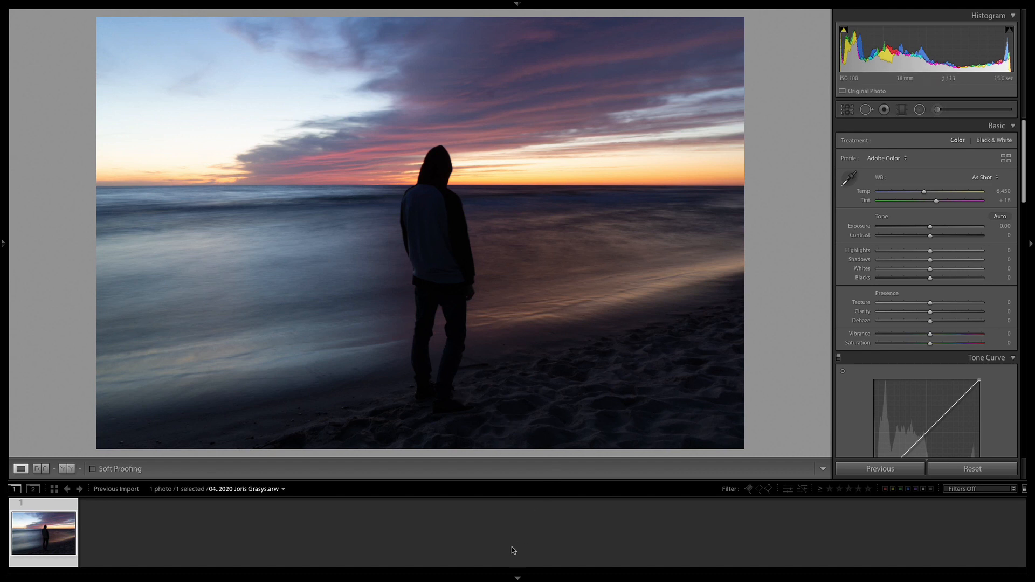
Enlarge the viewing area by hiding the filmstrip, and inspect the hooded figure's head and the surrounding sky up close
left_click(516, 576)
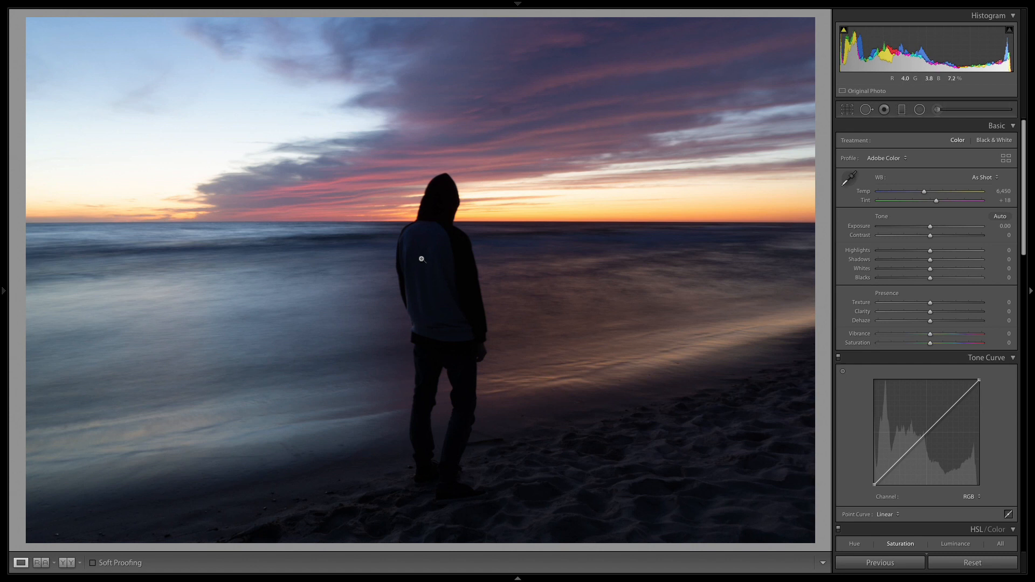
left_click(450, 186)
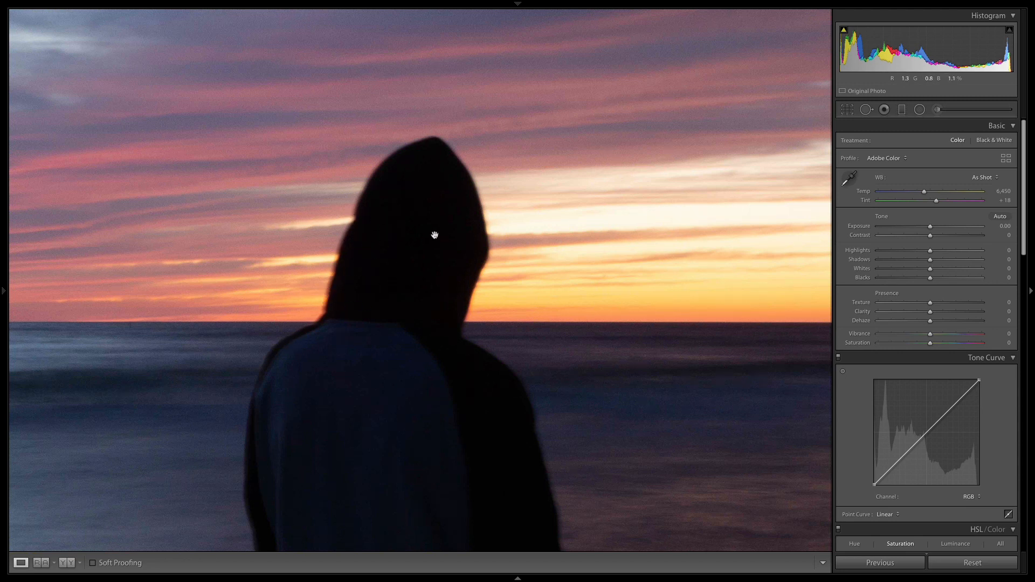
left_click(469, 297)
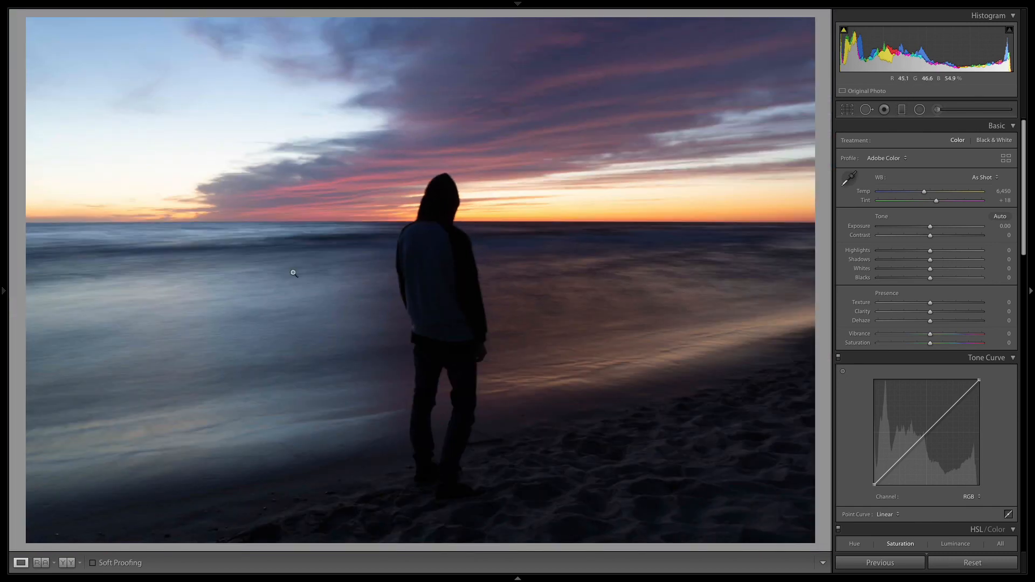
left_click(440, 188)
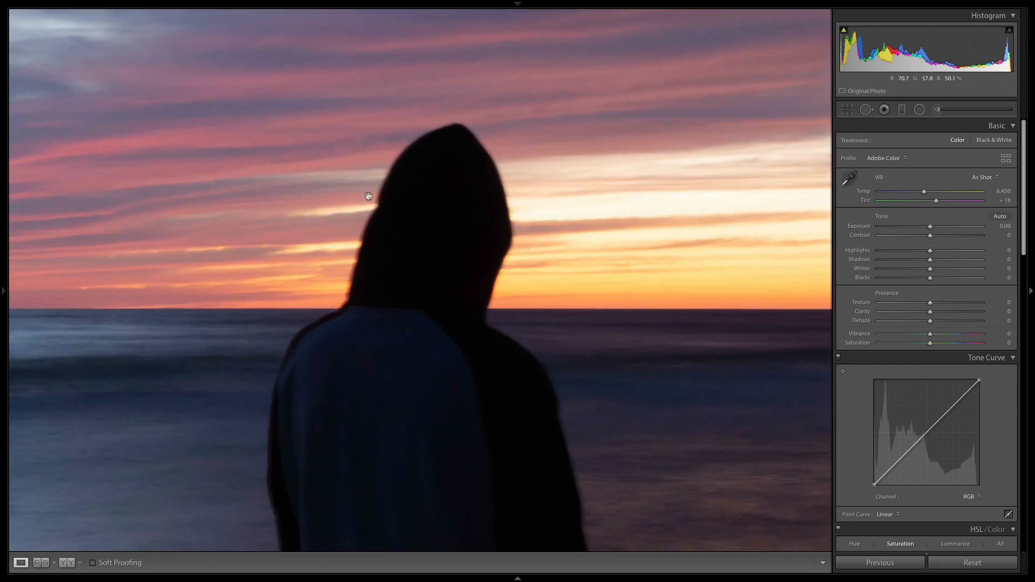
left_click(427, 308)
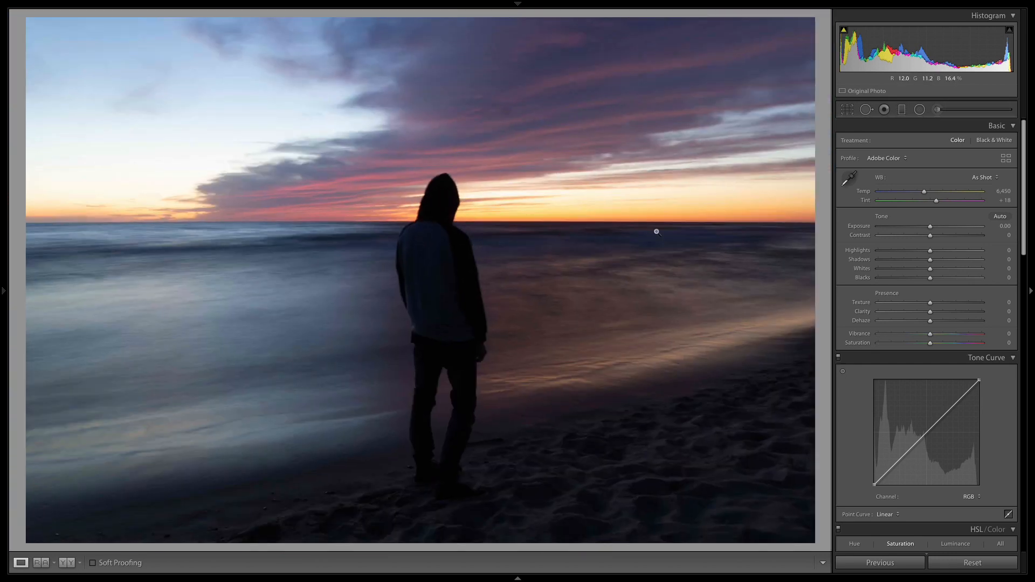
Set the crop to a 16 x 9 aspect ratio at full photo width, keeping the whole figure inside the frame
left_click(847, 110)
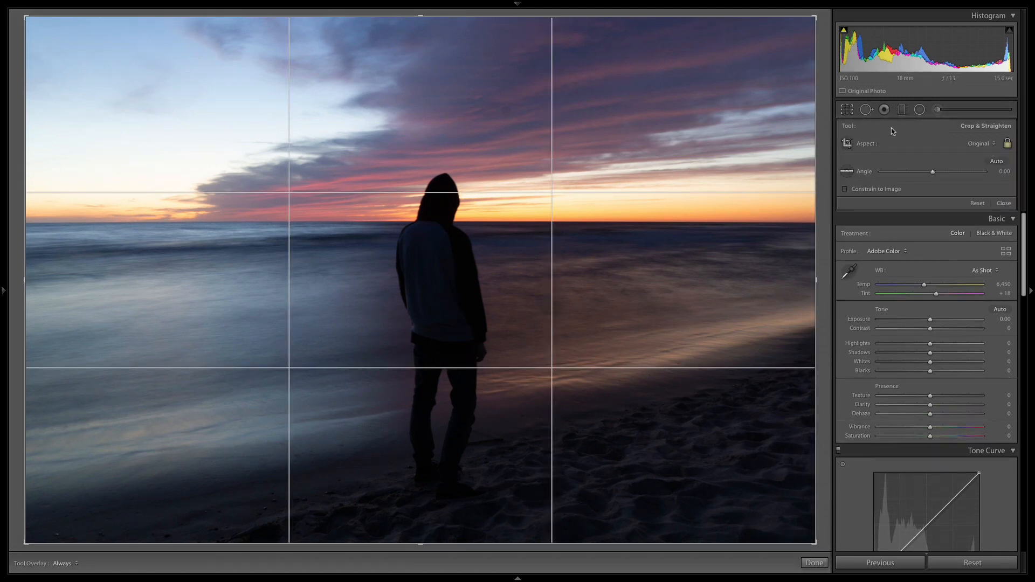
left_click(982, 144)
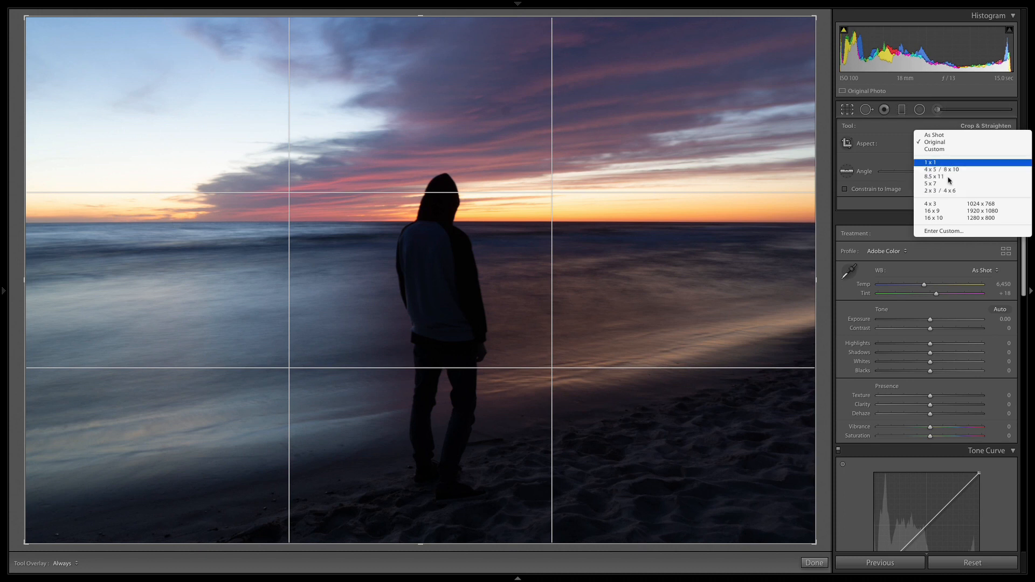
left_click(942, 210)
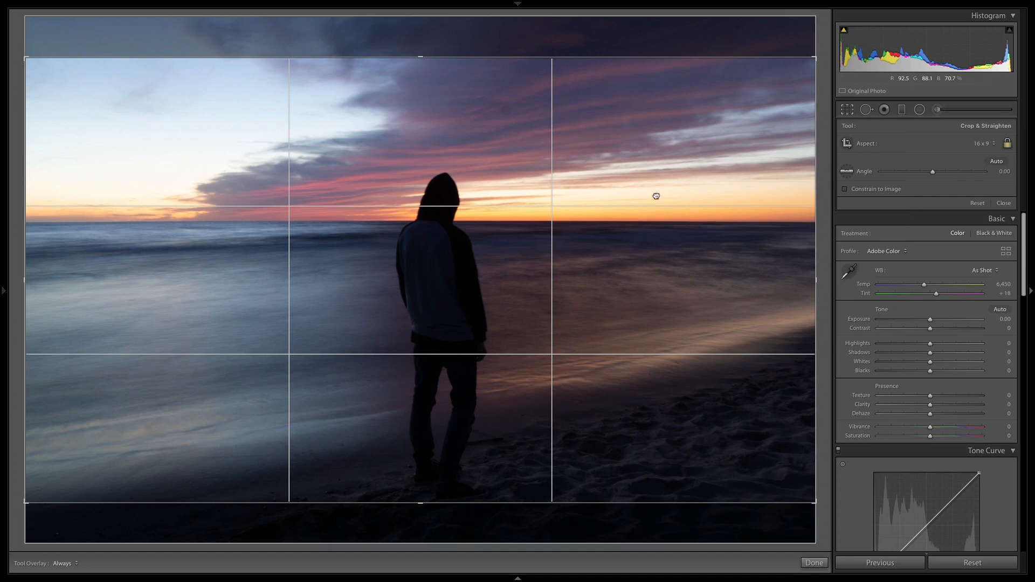
left_click_drag(656, 196, 657, 341)
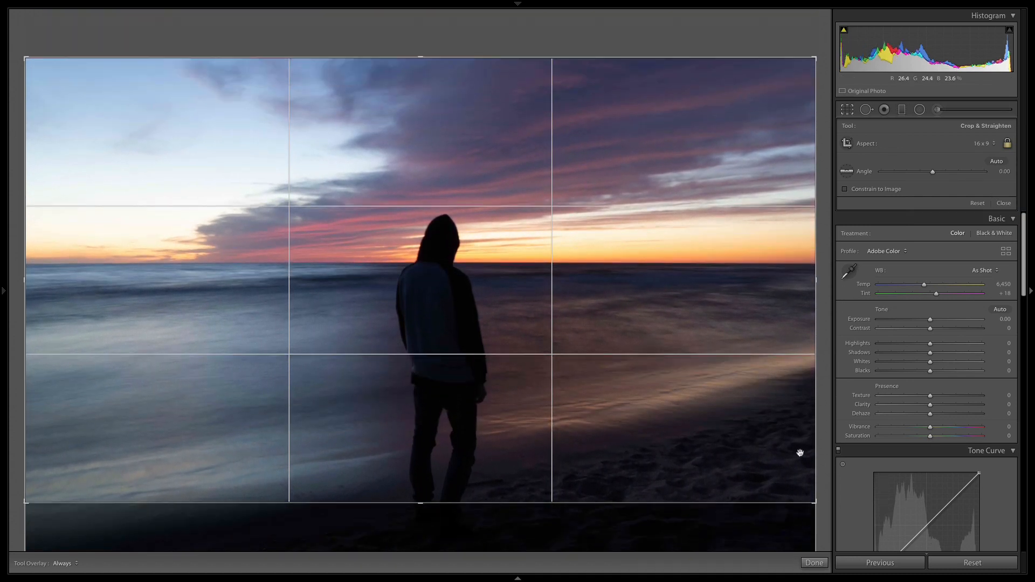
left_click_drag(420, 501, 443, 475)
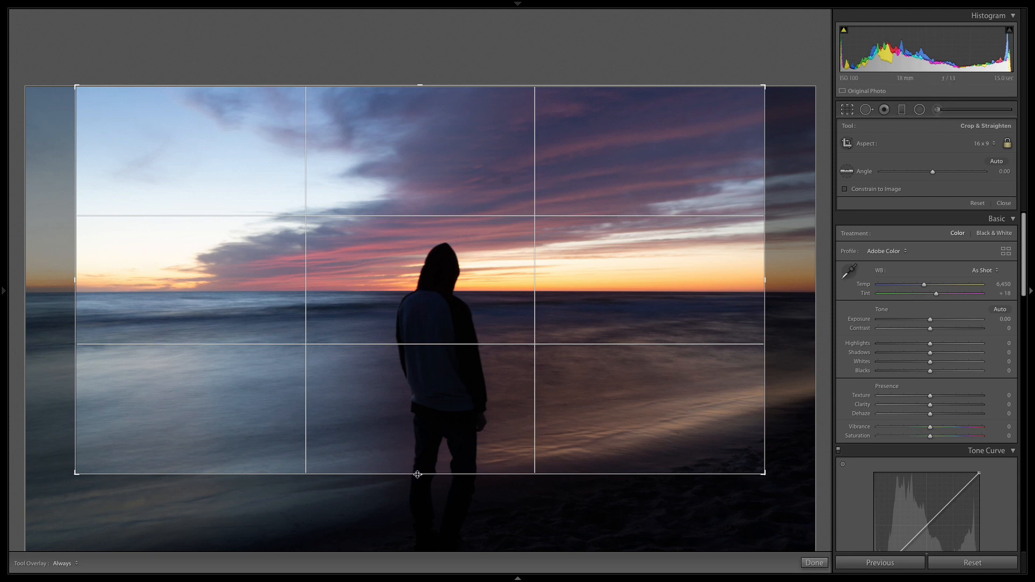
left_click_drag(417, 474, 438, 529)
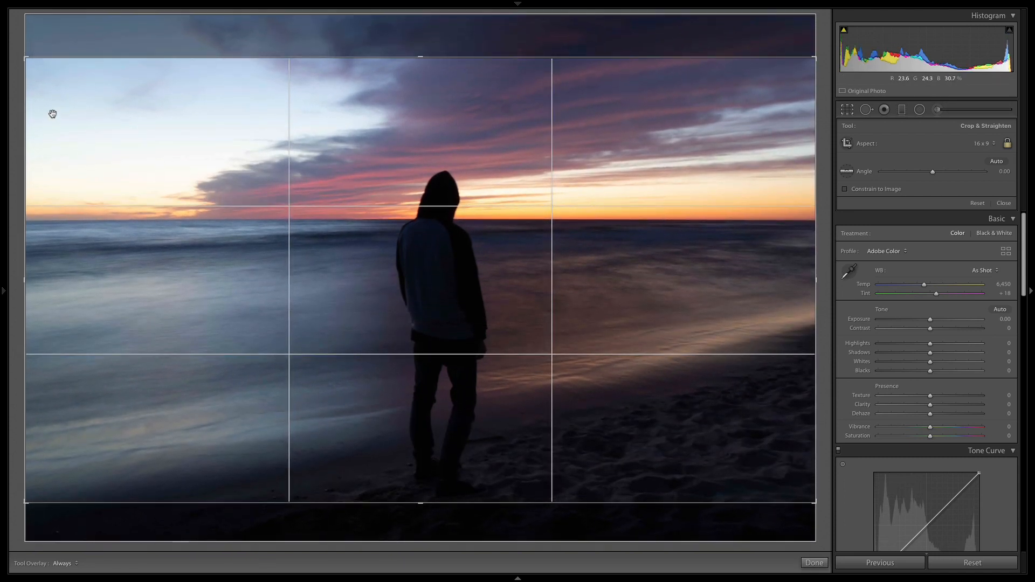
Tighten the 16 x 9 crop slightly, reposition the photo so the figure is roughly centred, and apply the crop
left_click_drag(27, 57, 52, 66)
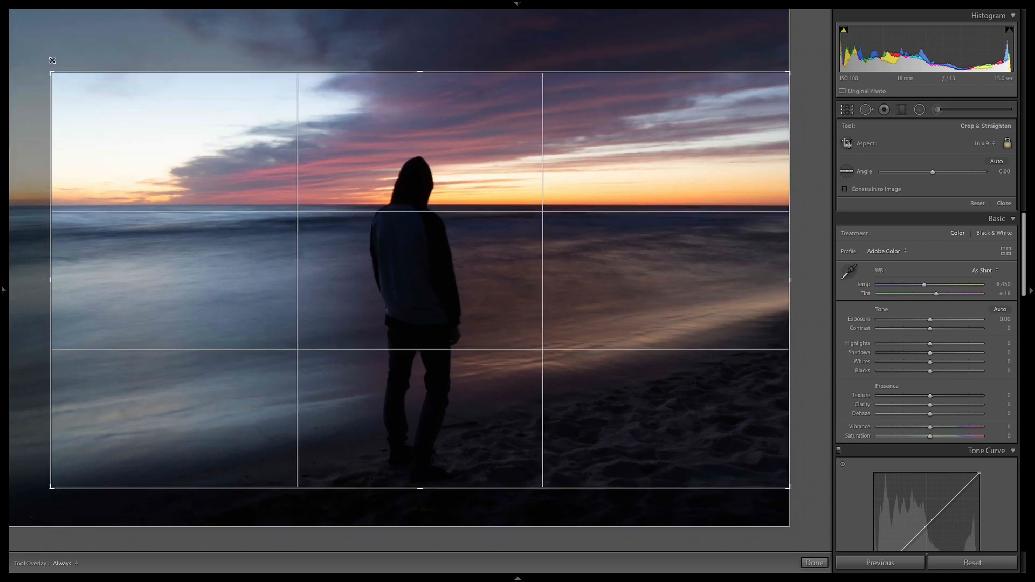
left_click_drag(141, 130, 455, 139)
left_click_drag(677, 141, 640, 118)
key("Return")
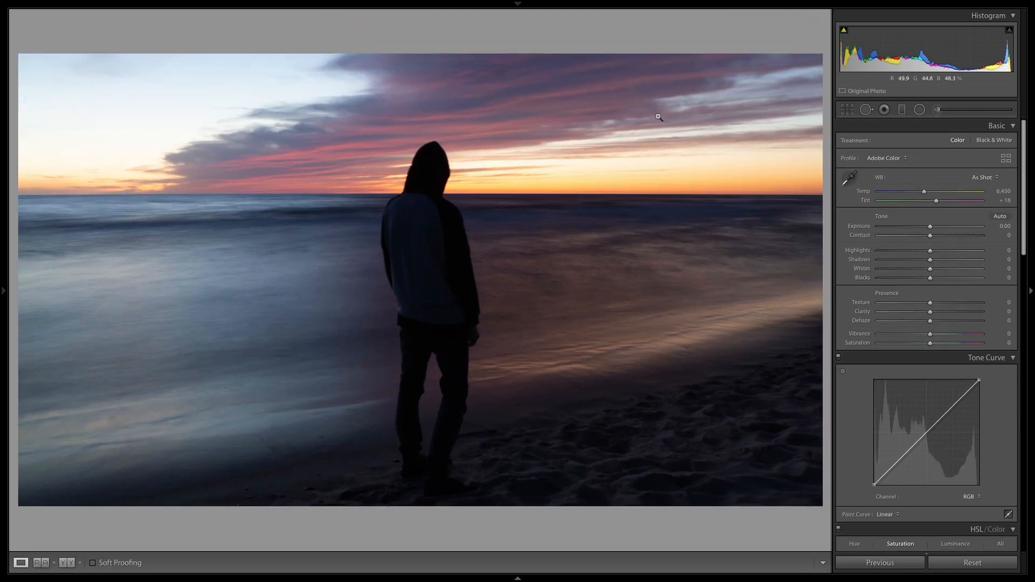
Reopen the crop, switch its aspect ratio to Custom and unlock its proportions
left_click(848, 111)
left_click(892, 142)
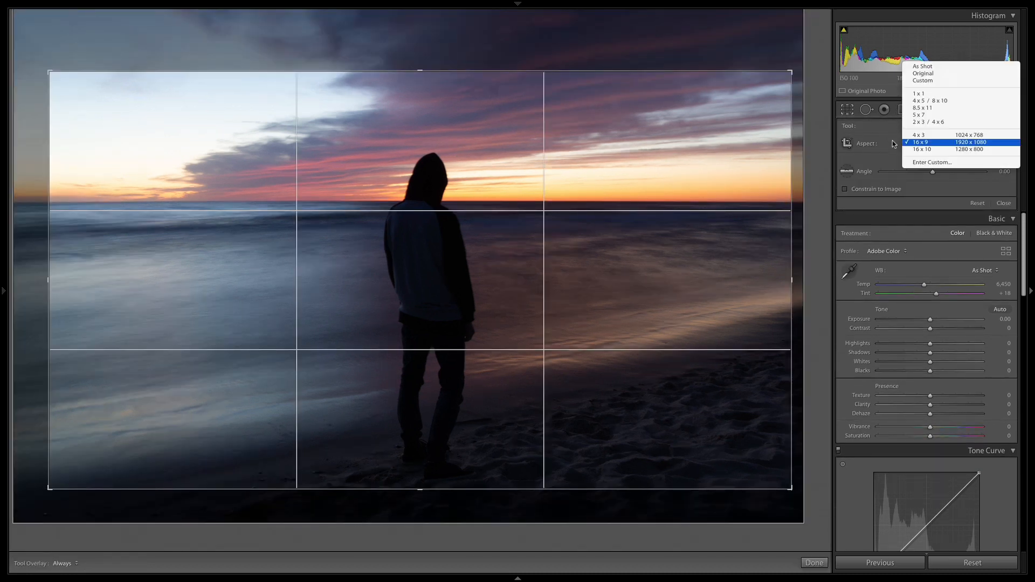
left_click(892, 142)
left_click(892, 142)
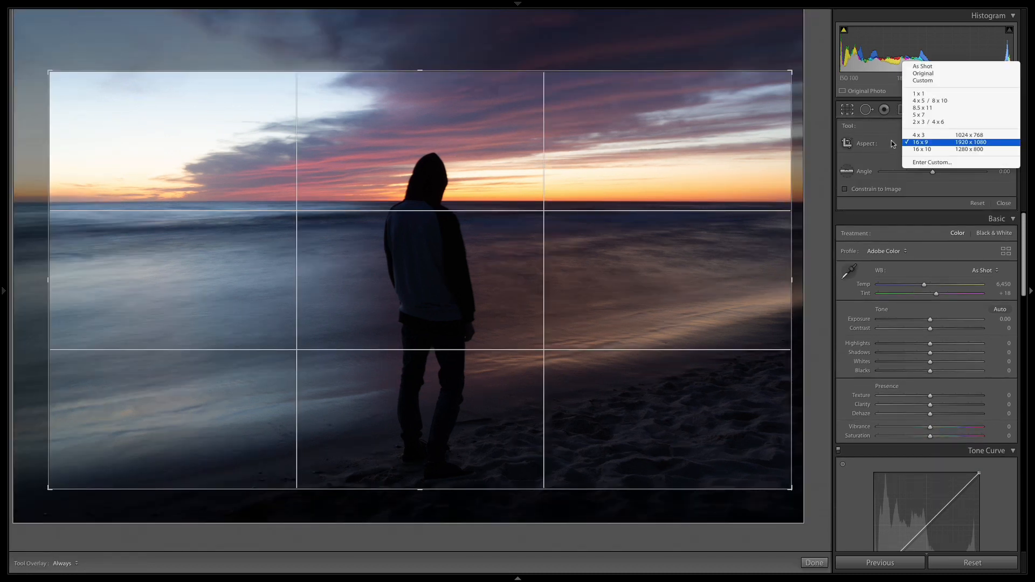
left_click(923, 80)
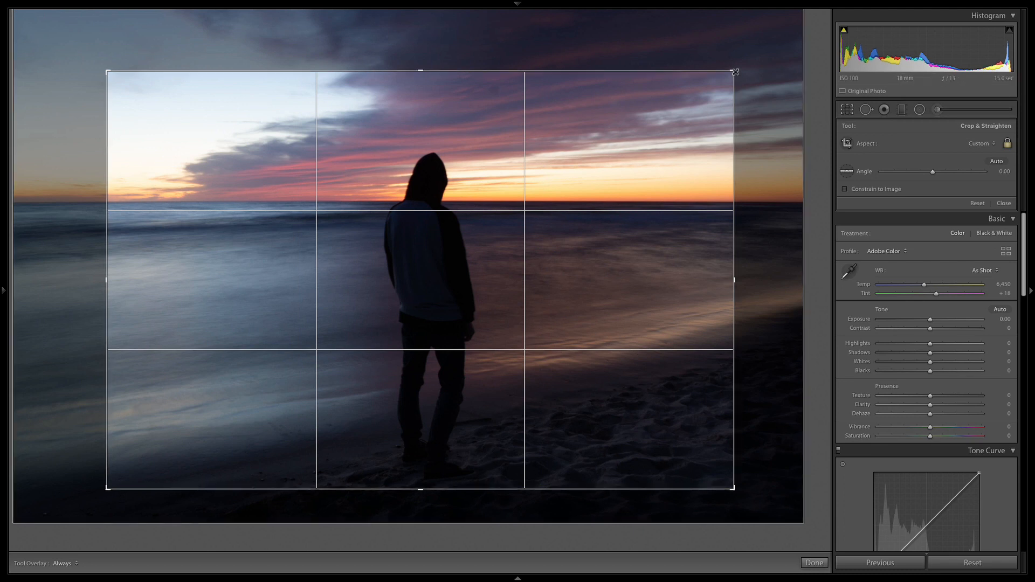
left_click_drag(735, 71, 753, 59)
left_click(1010, 141)
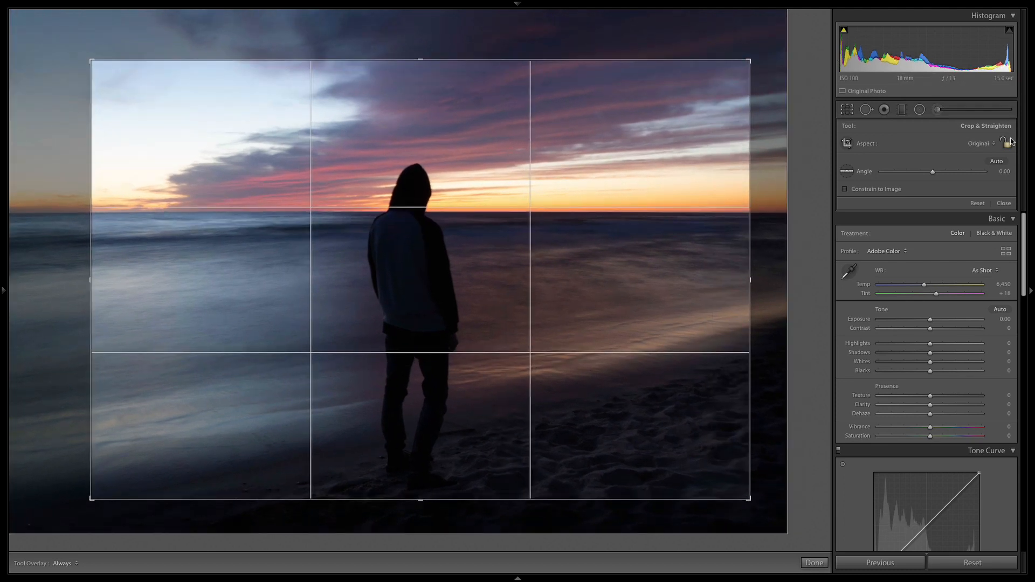
Reshape the crop freely so the figure stands near the left third line with the lower legs cut off, and apply it
left_click_drag(750, 61, 788, 26)
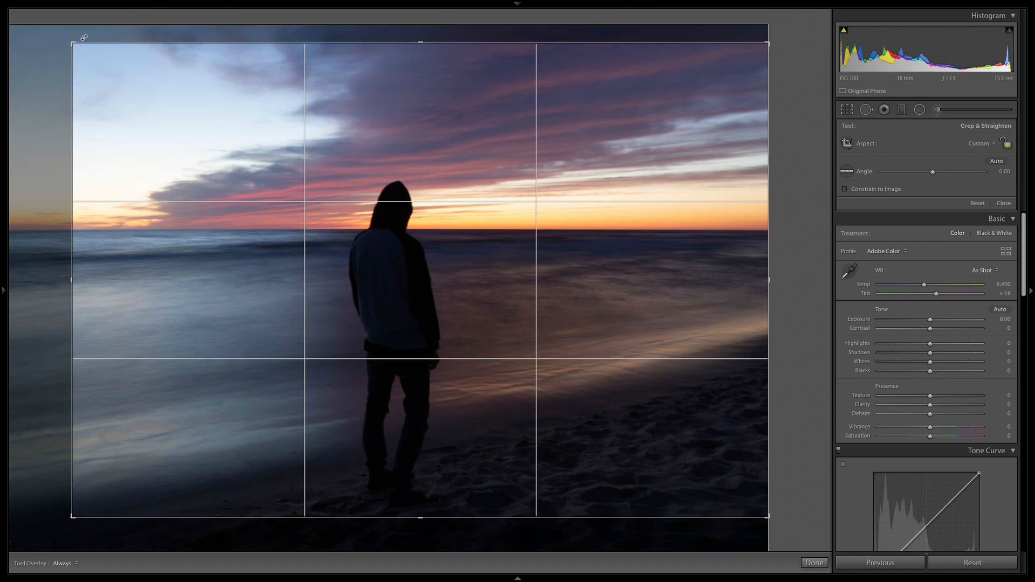
left_click_drag(73, 43, 4, 72)
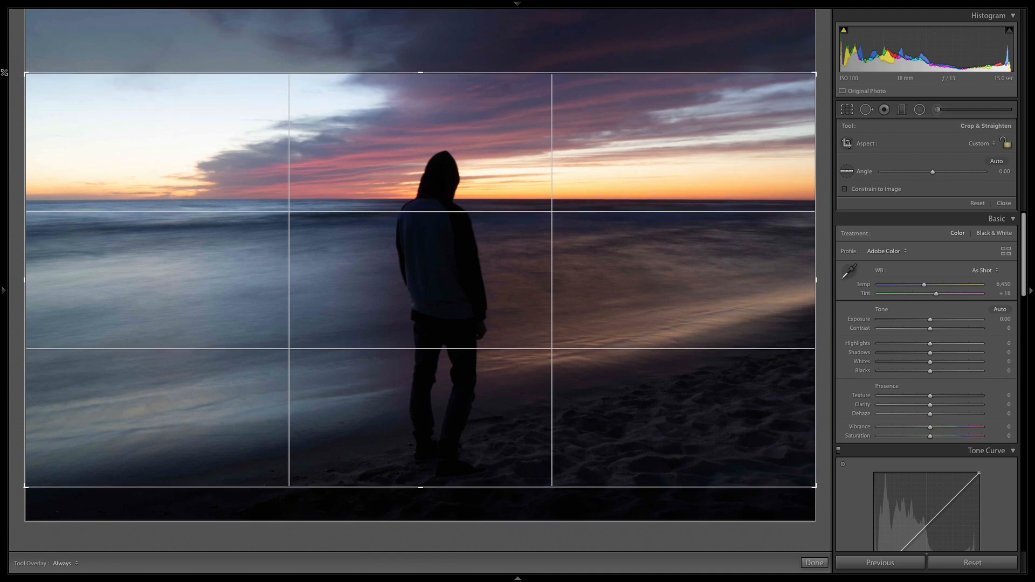
left_click_drag(25, 287, 2, 271)
left_click_drag(30, 487, 120, 456)
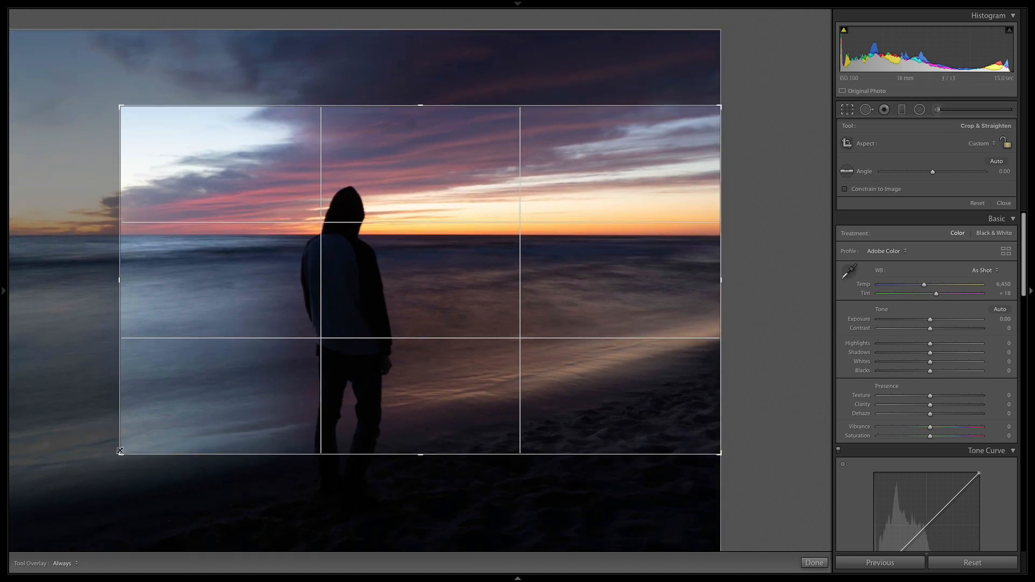
left_click_drag(120, 454, 128, 452)
key("Return")
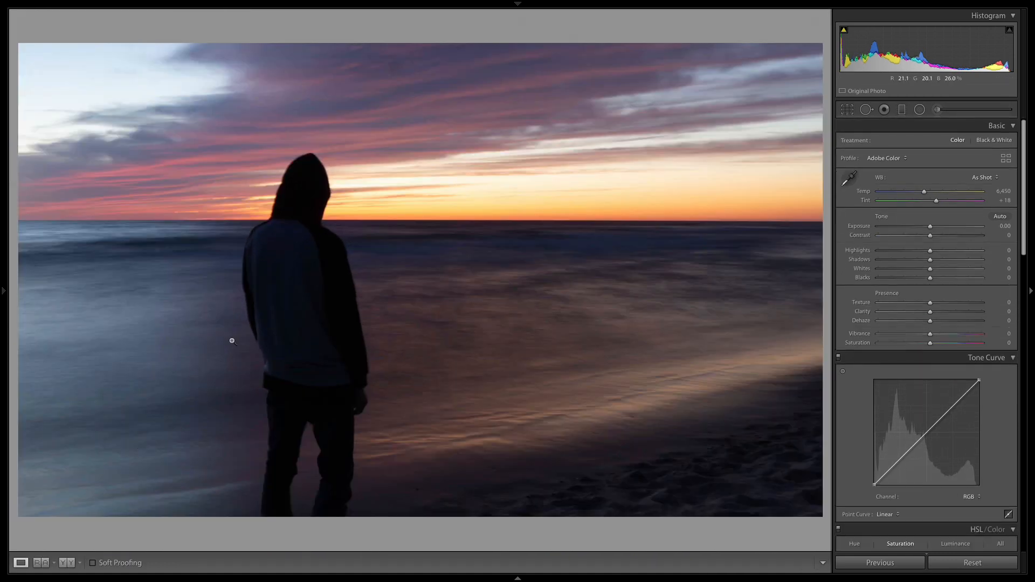
Refine the crop by extending it slightly on the left and trimming a little off the bottom, and apply it
left_click(849, 110)
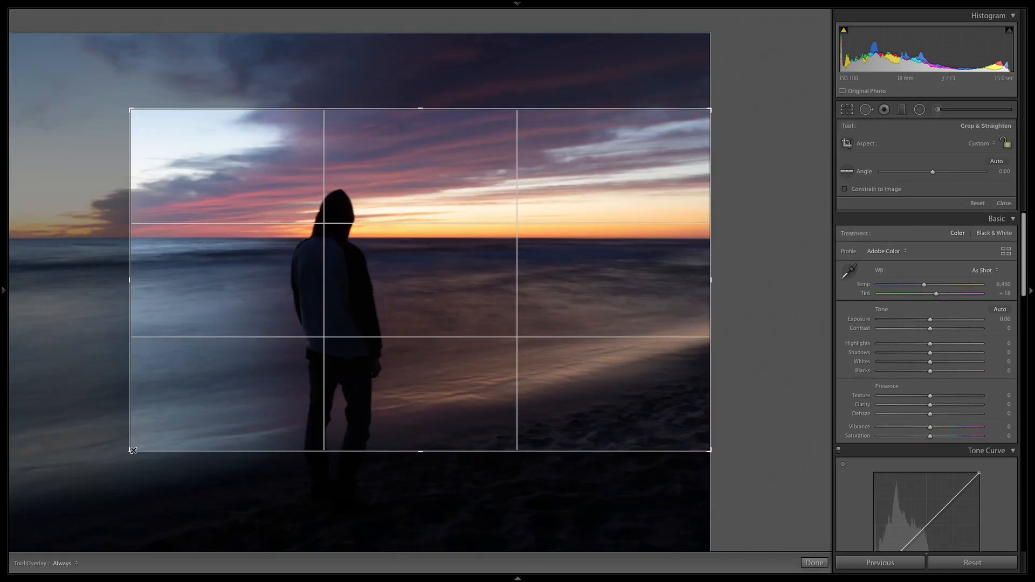
mouse_move(133, 451)
left_mouse_down()
mouse_move(140, 435)
mouse_move(118, 435)
mouse_move(119, 446)
left_mouse_up()
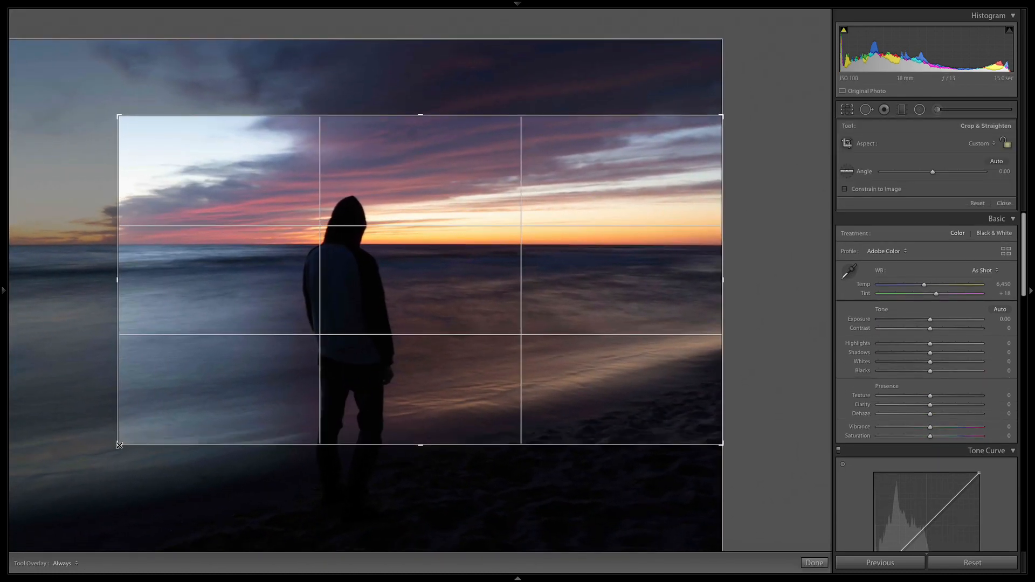
left_click_drag(274, 289, 226, 288)
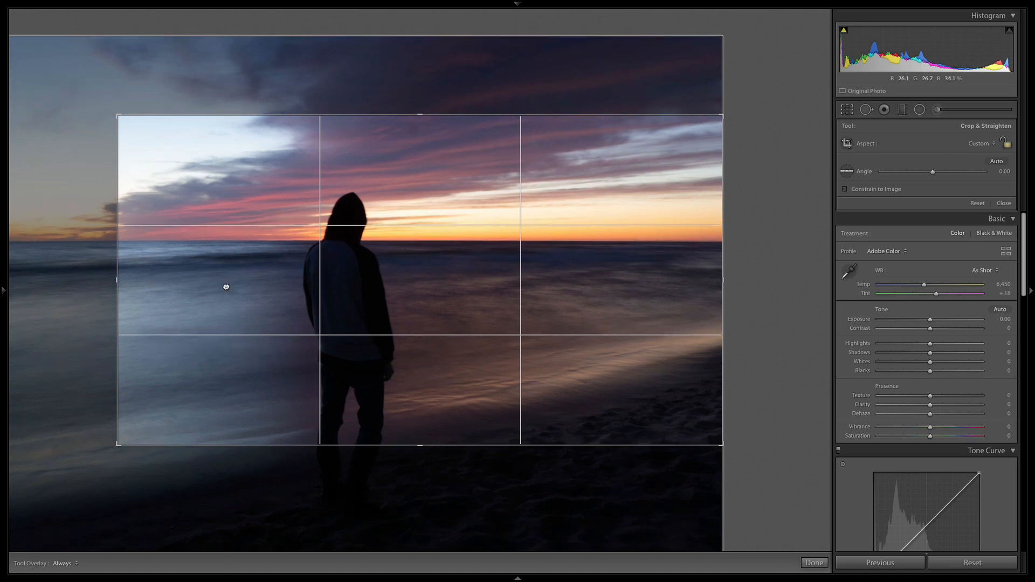
key("Return")
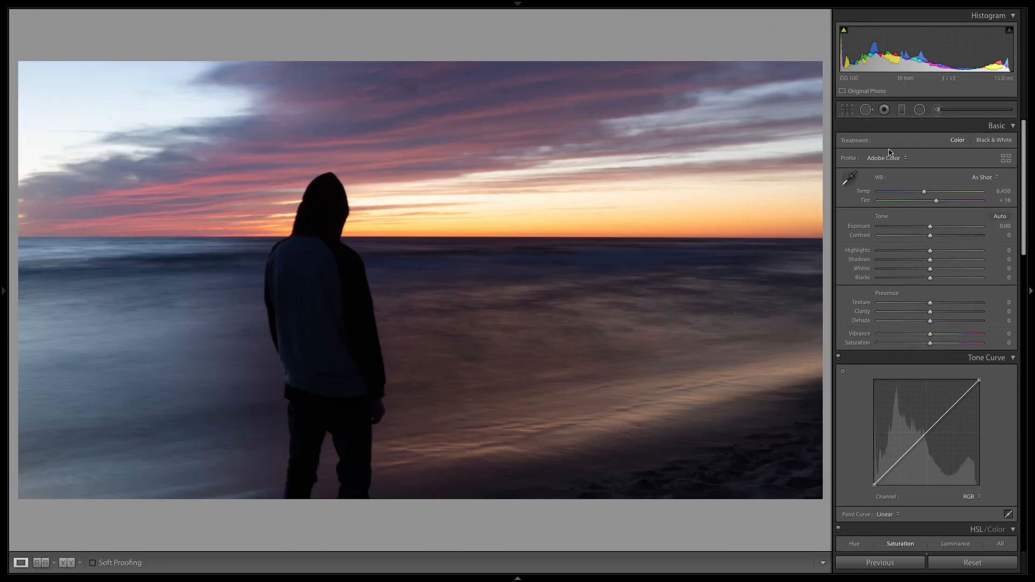
Try rotating the photo within the crop to an angle of −2.01, and undo the rotation
left_click(847, 110)
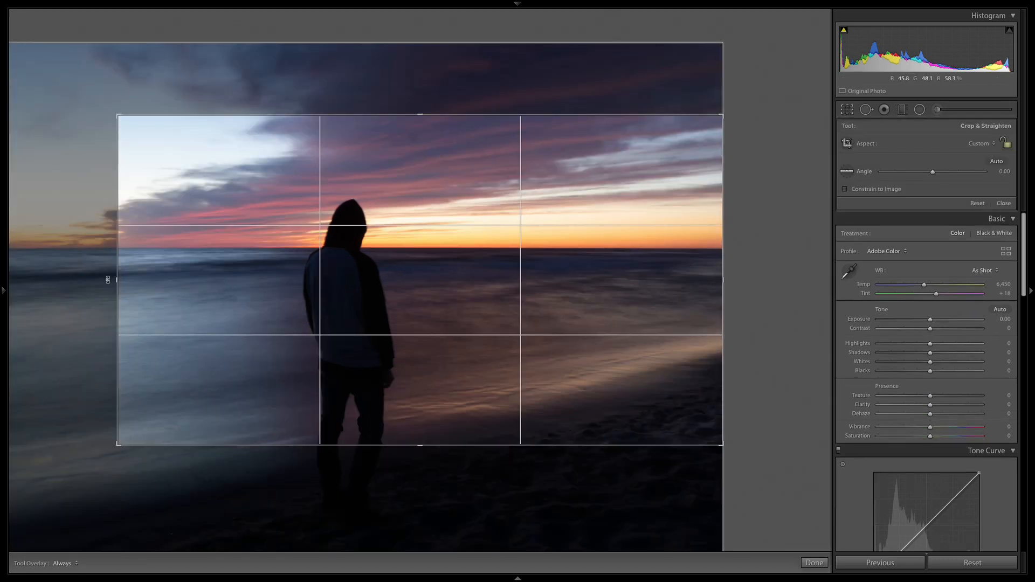
left_click_drag(45, 302, 130, 302)
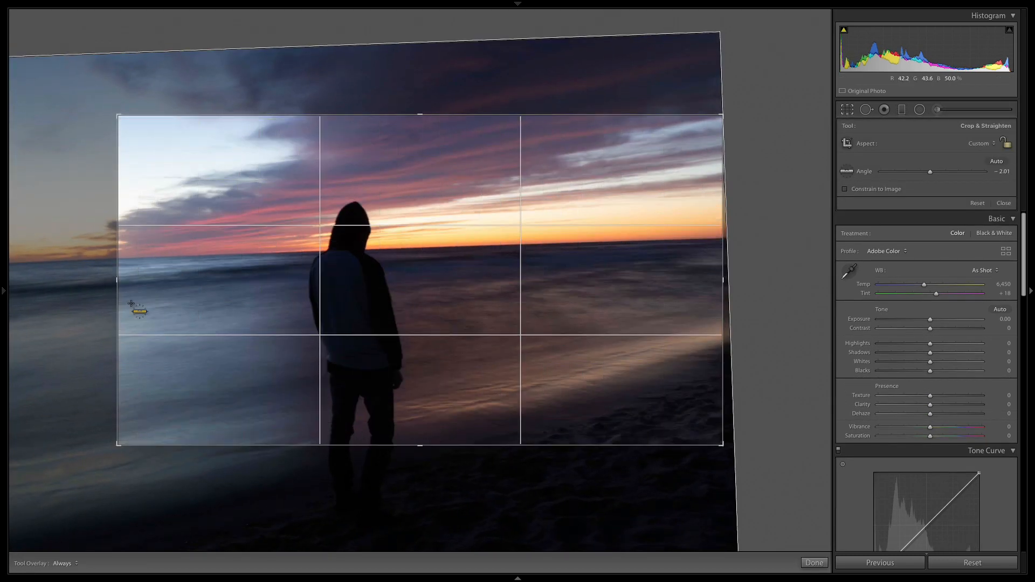
key("ctrl+z")
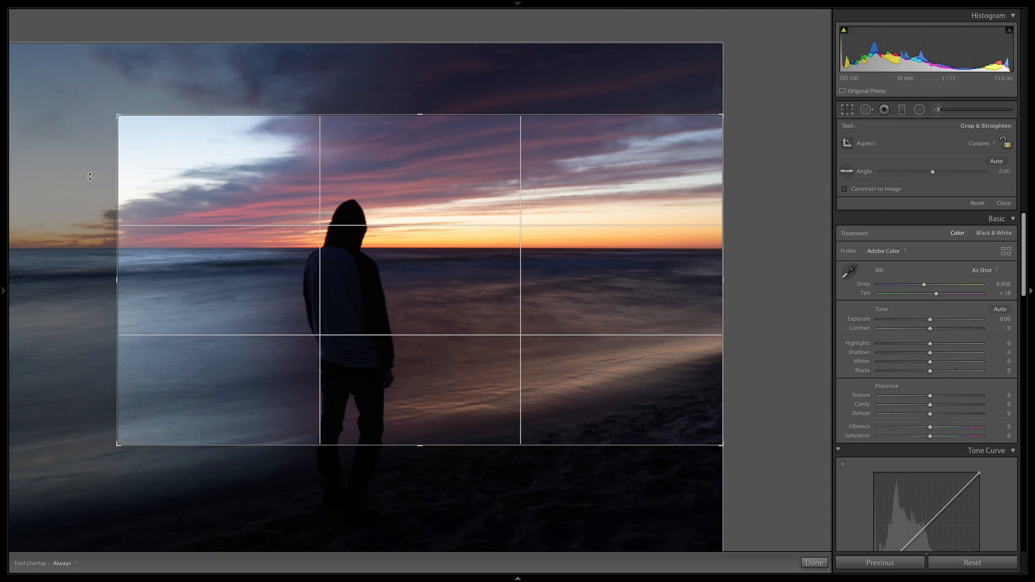
key("Return")
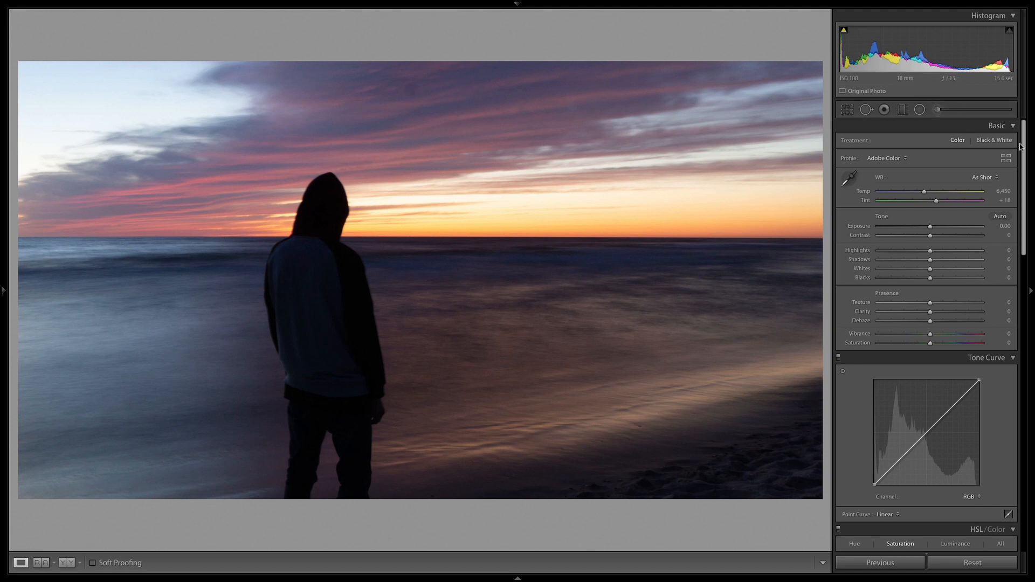
Shape the RGB tone curve into a gentle S by raising a point in the highlights and lowering one in the shadows
left_click_drag(1025, 145, 1023, 153)
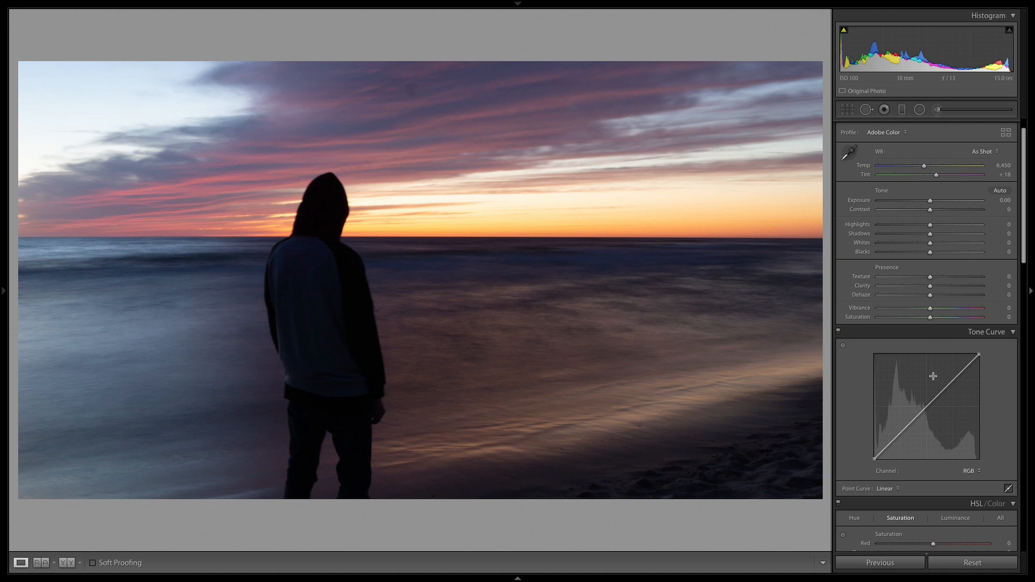
left_click_drag(940, 393, 940, 386)
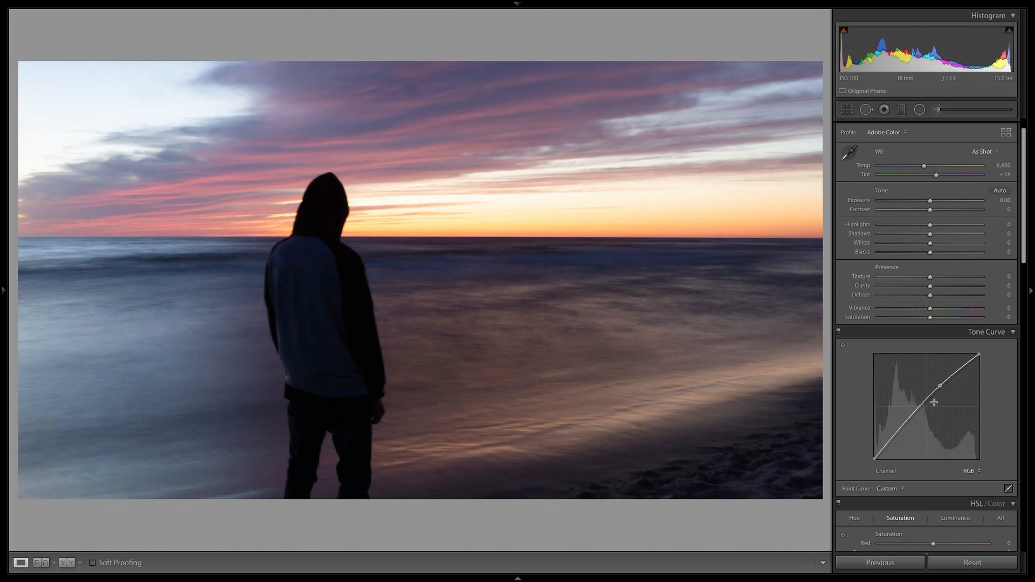
left_click_drag(904, 427, 903, 434)
Adjust the basic tones by setting Shadows to +23, Whites to −100 and Highlights to −2
mouse_move(930, 236)
left_mouse_down()
mouse_move(1021, 243)
mouse_move(939, 238)
left_mouse_up()
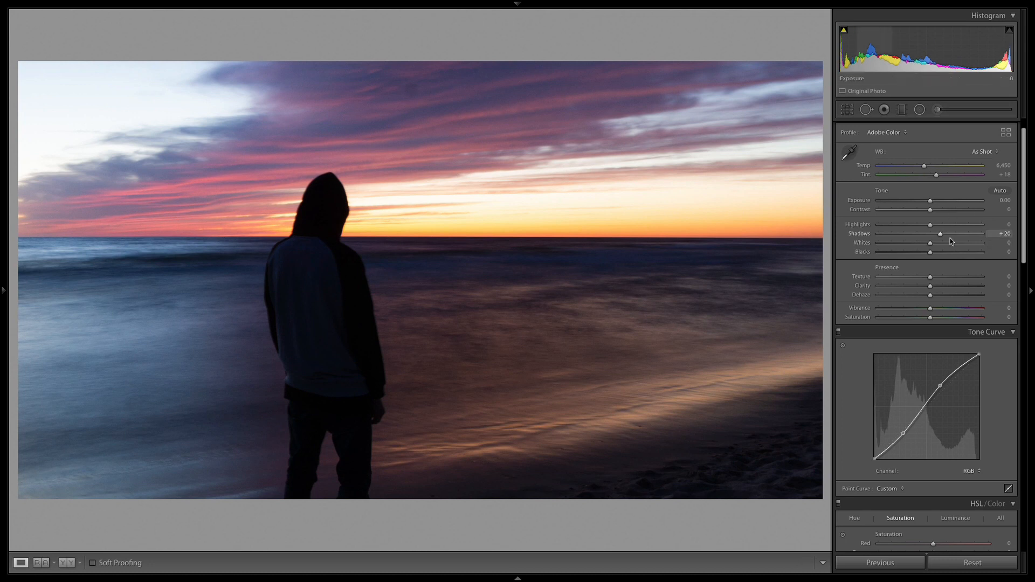
left_click_drag(941, 235, 979, 235)
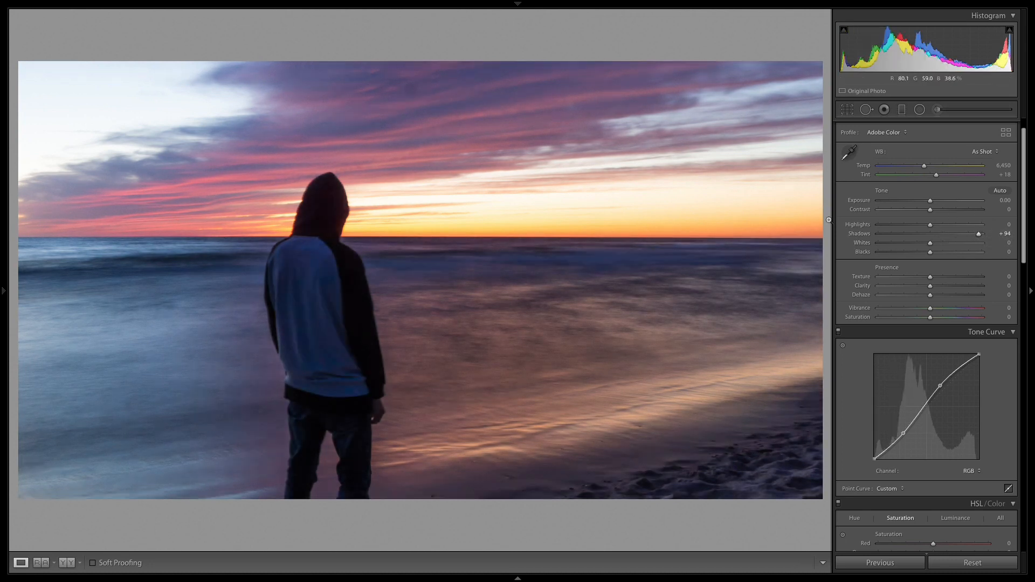
left_click_drag(979, 234, 861, 248)
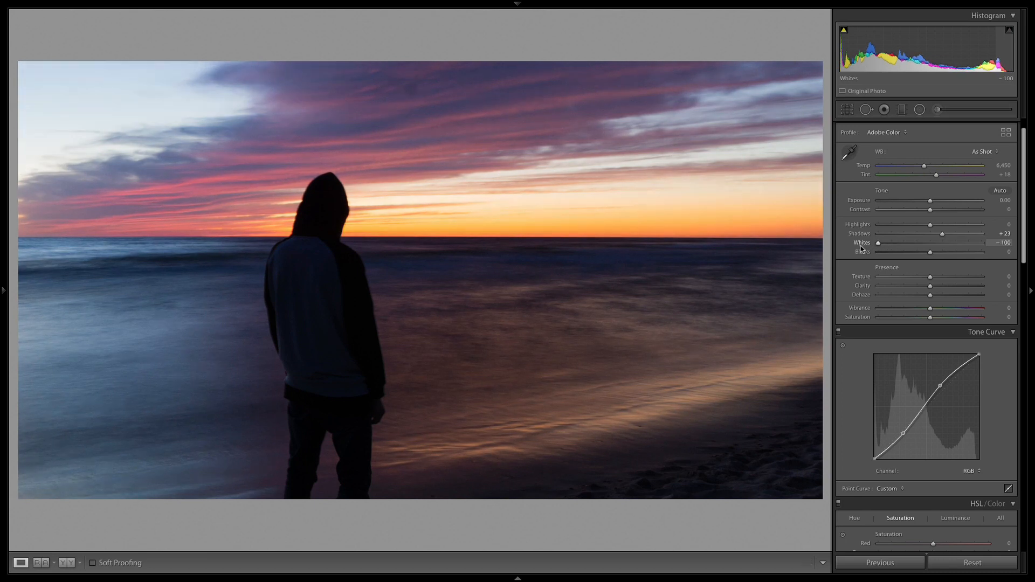
mouse_move(931, 225)
left_mouse_down()
mouse_move(911, 226)
mouse_move(930, 226)
left_mouse_up()
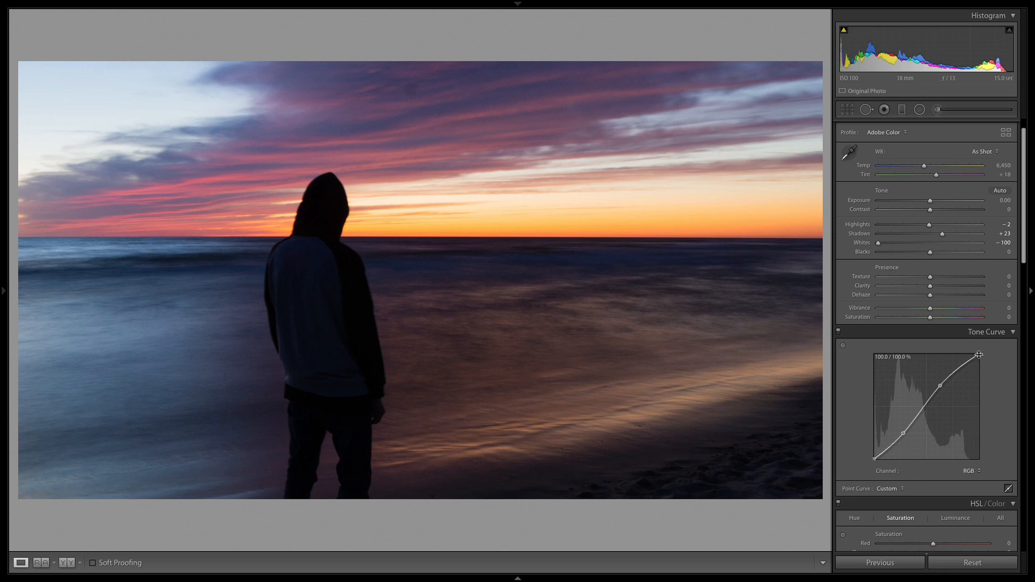
Lower the white end point of the RGB tone curve slightly to soften the brightest highlights
mouse_move(979, 355)
left_mouse_down()
mouse_move(980, 385)
mouse_move(941, 389)
mouse_move(980, 384)
mouse_move(979, 369)
left_mouse_up()
key("ctrl+z")
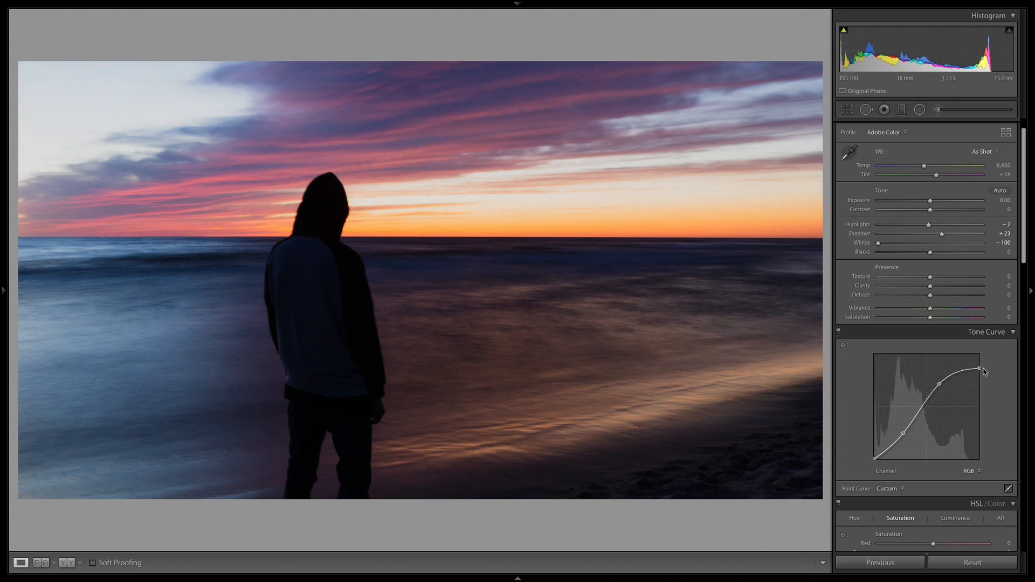
left_click_drag(980, 368, 979, 362)
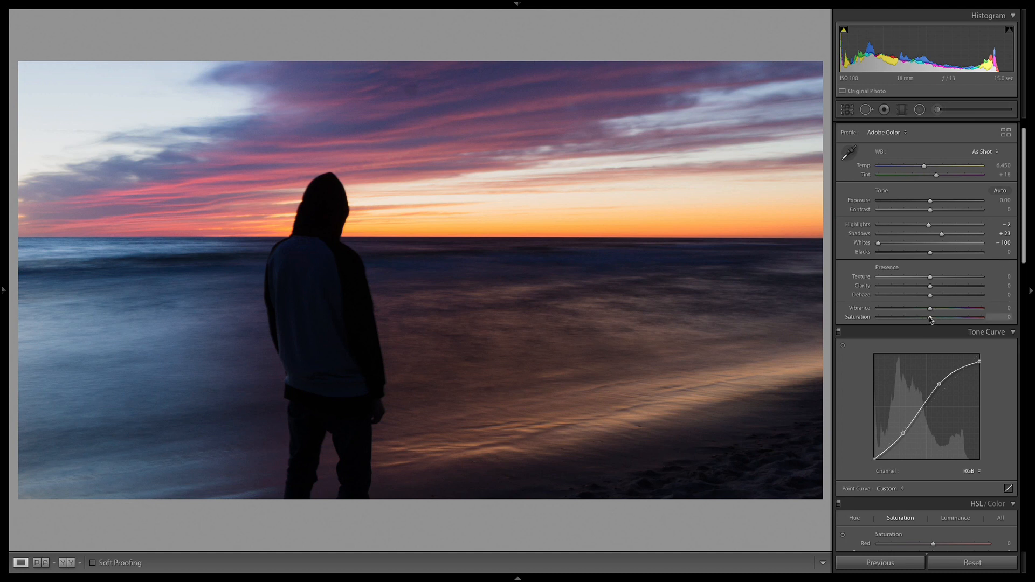
Set the photo's Saturation to +7, Temp to 7,363 and Tint to +23
mouse_move(930, 320)
left_mouse_down()
mouse_move(943, 320)
mouse_move(935, 320)
left_mouse_up()
mouse_move(925, 166)
left_mouse_down()
mouse_move(948, 178)
mouse_move(938, 178)
left_mouse_up()
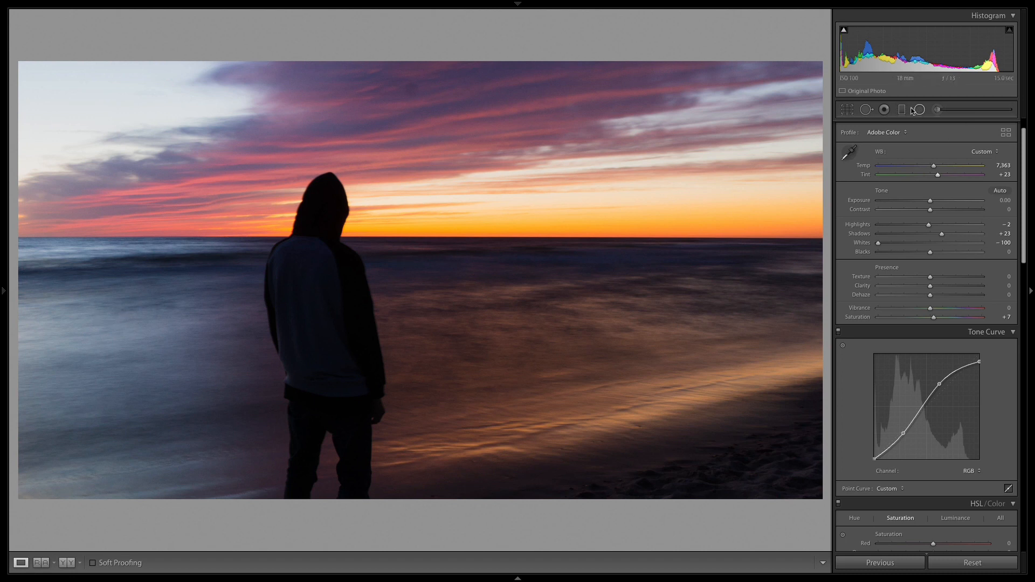
Inspect the noise at close zoom around the figure and set Luminance noise reduction to 63
mouse_move(1026, 175)
left_mouse_down()
mouse_move(1025, 255)
mouse_move(1034, 171)
left_mouse_up()
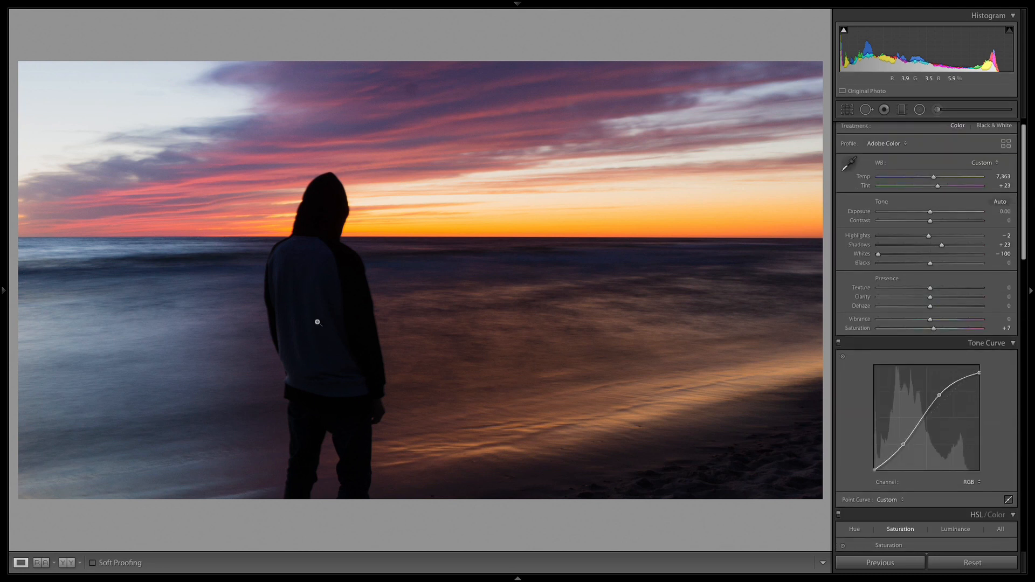
left_click_drag(1024, 236, 1026, 352)
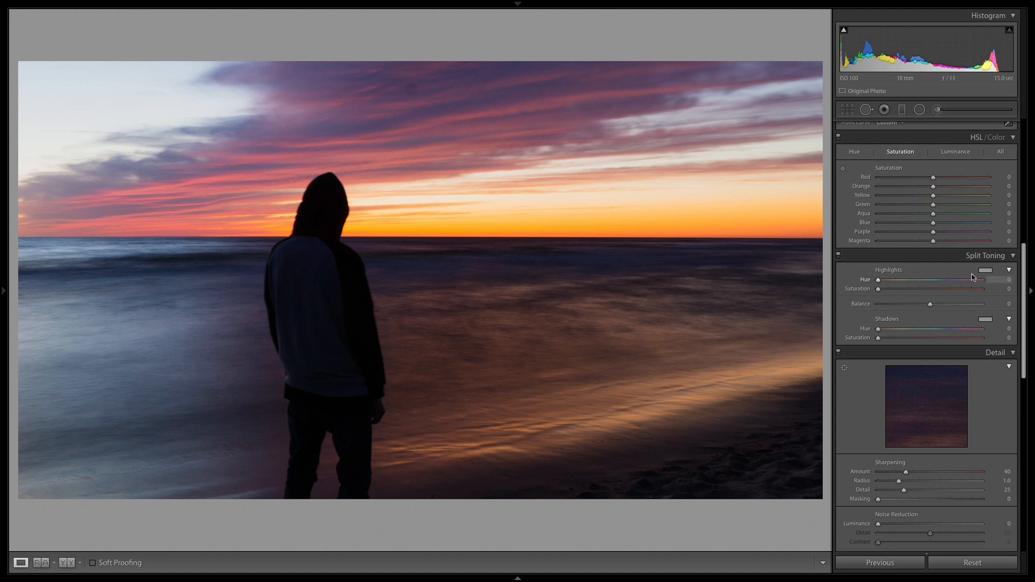
scroll(1025, 281, "down", 3)
scroll(1025, 281, "down", 3)
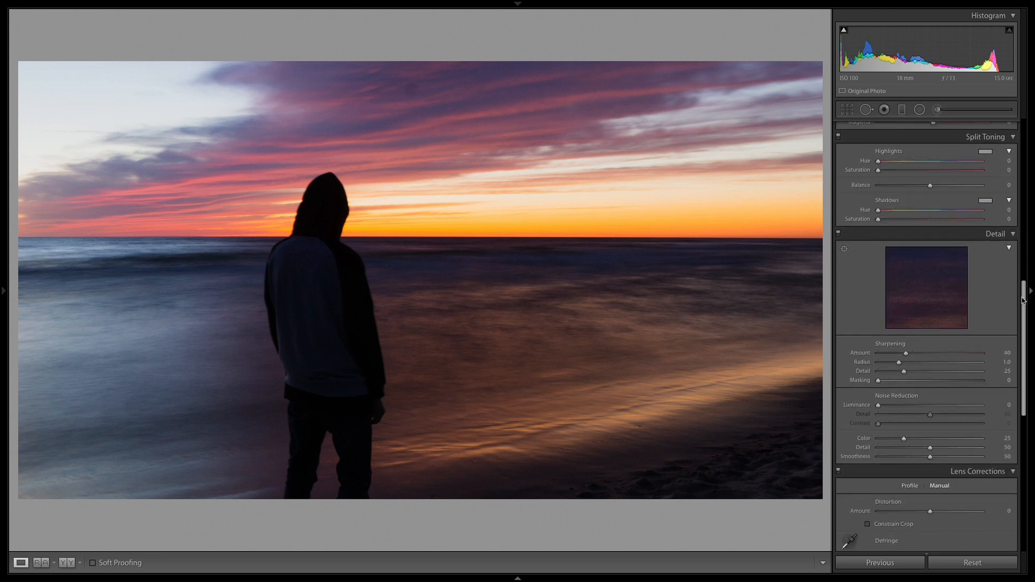
left_click(316, 277)
left_click_drag(611, 319, 435, 363)
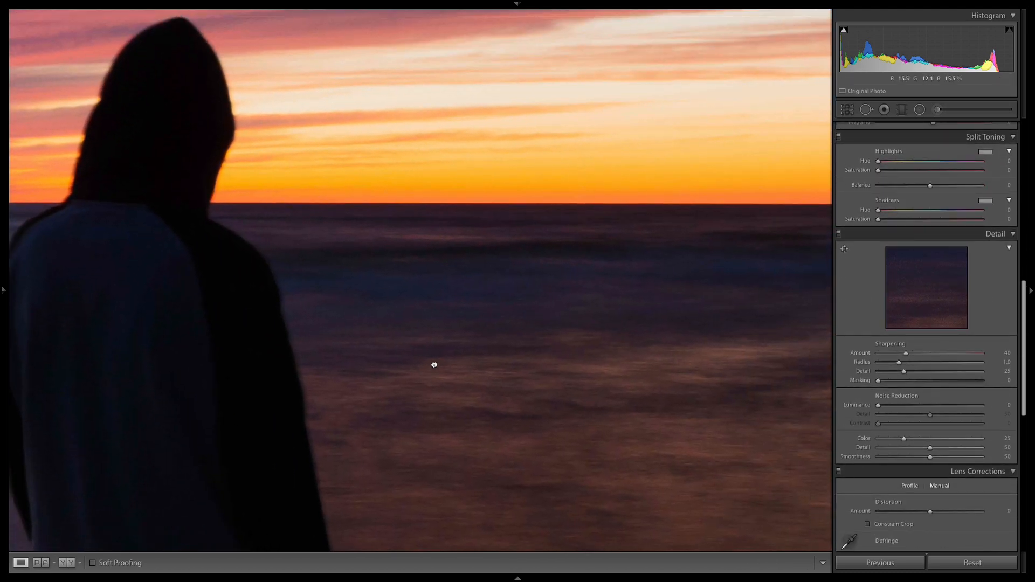
left_click(738, 326)
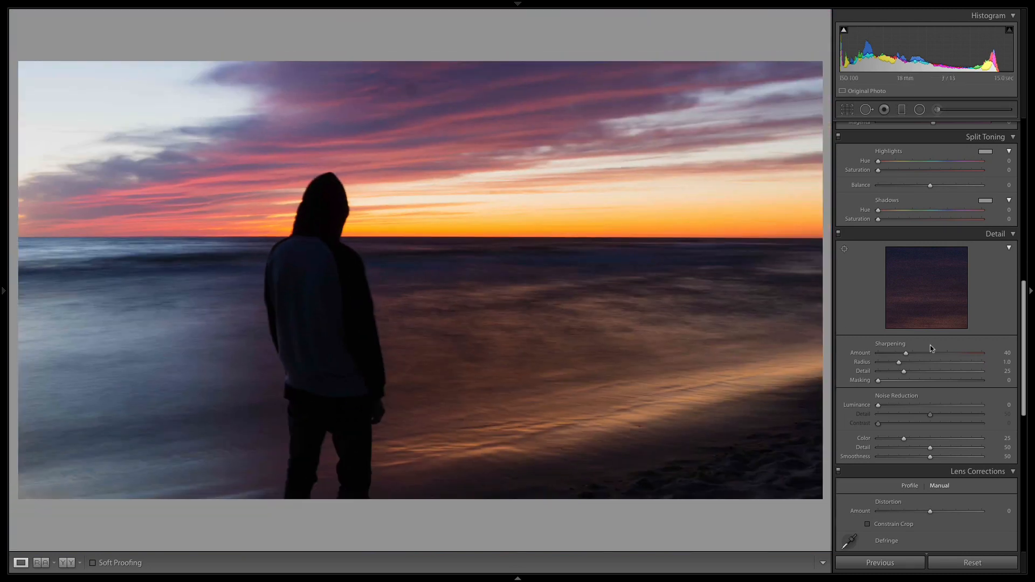
left_click(920, 406)
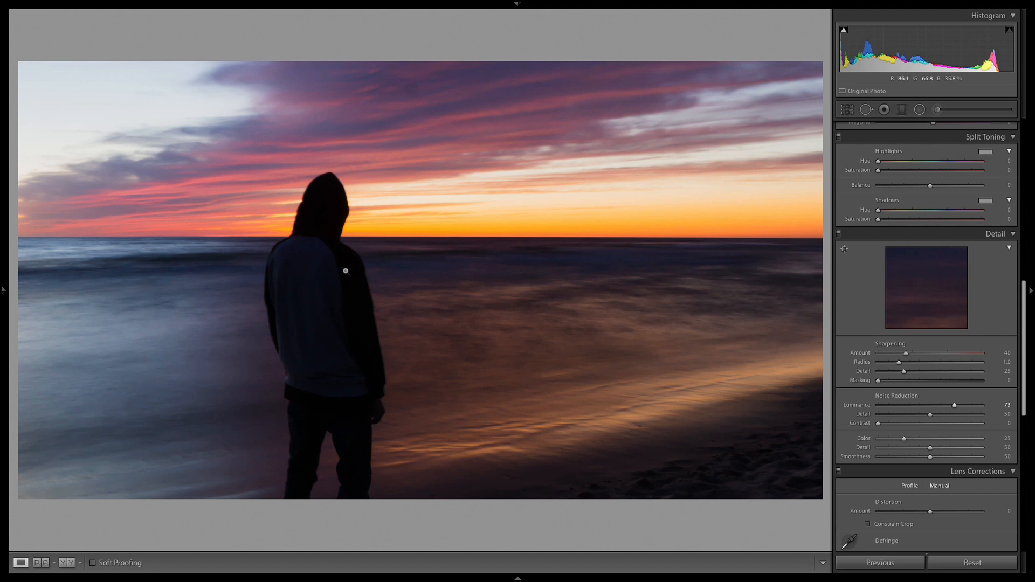
left_click_drag(953, 405, 955, 405)
Compare the photo with lens profile corrections on and off, and leave the profile corrections disabled
left_click_drag(1026, 326, 1030, 367)
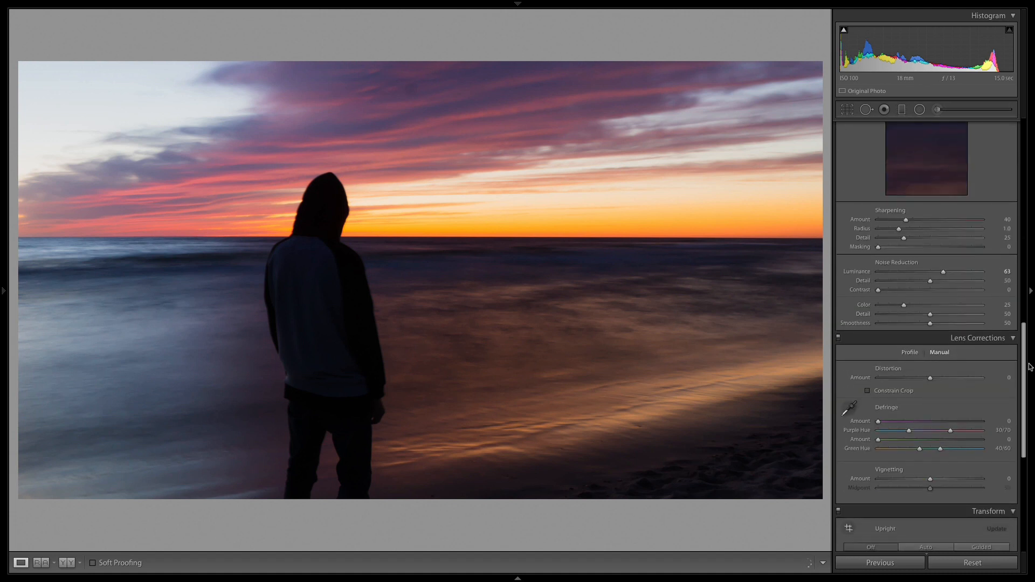
left_click(910, 352)
left_click(844, 378)
left_click(845, 378)
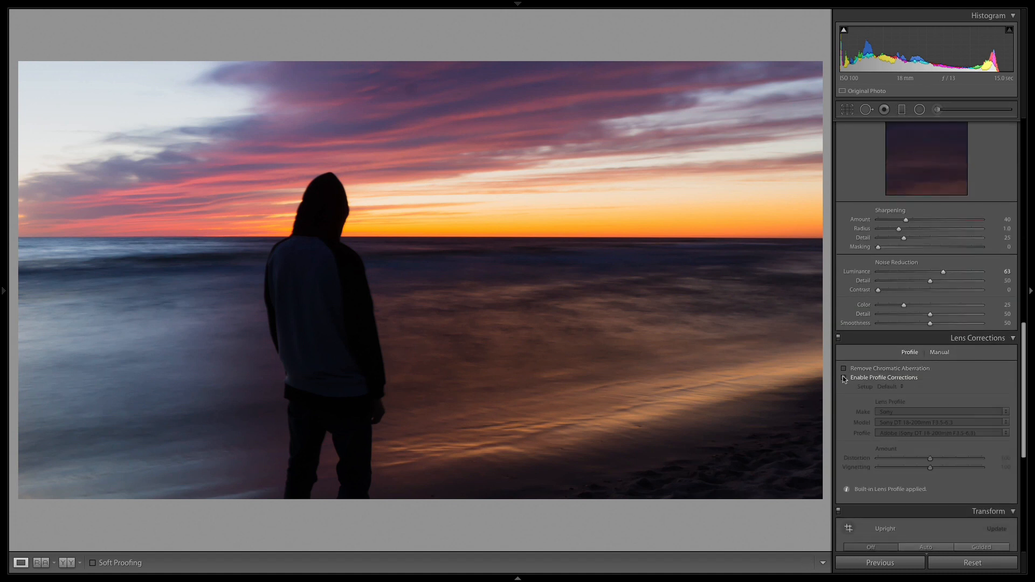
left_click(845, 378)
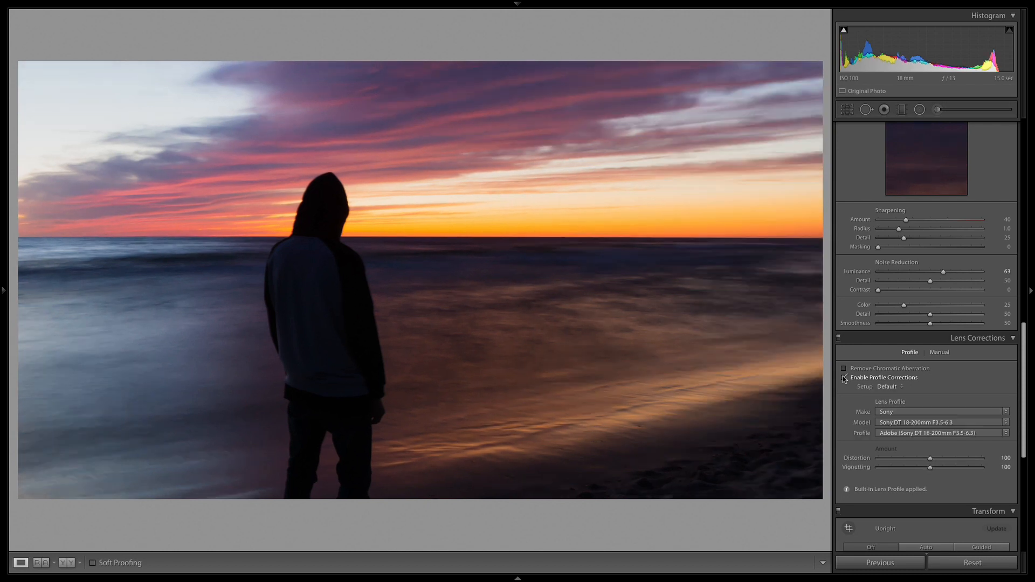
left_click(845, 378)
left_click(844, 378)
left_click(844, 378)
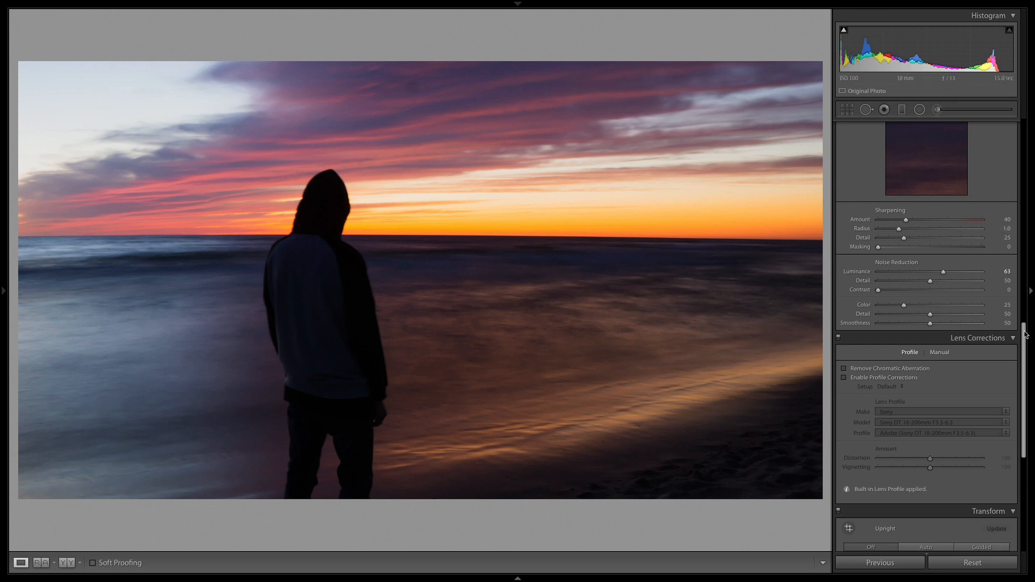
Add a nearly vertical graduated filter fading from the photo's left side across the figure, check its mask, and set its Exposure to −0.41
left_click_drag(1026, 334, 1026, 135)
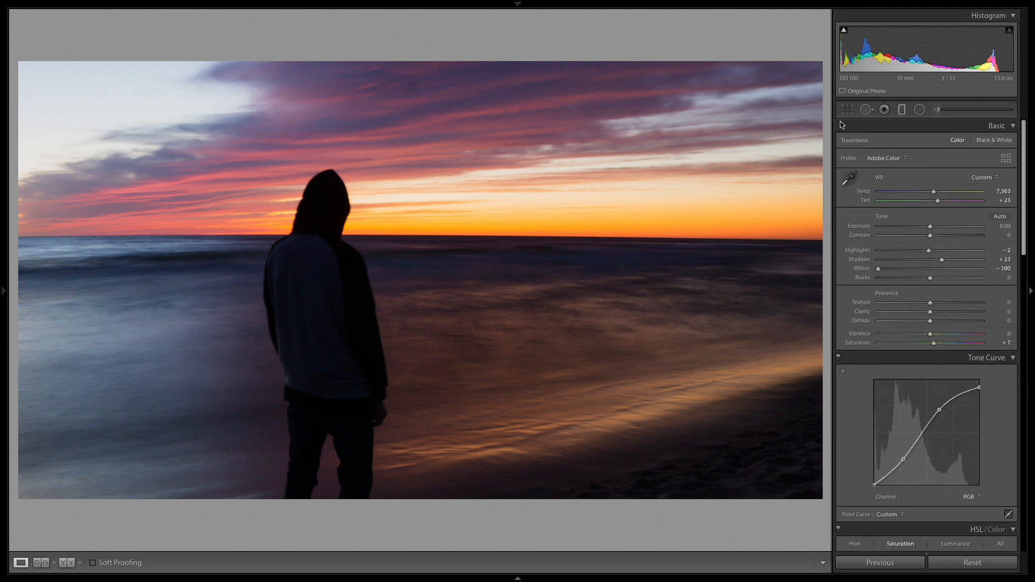
key("m")
left_click_drag(217, 265, 368, 259)
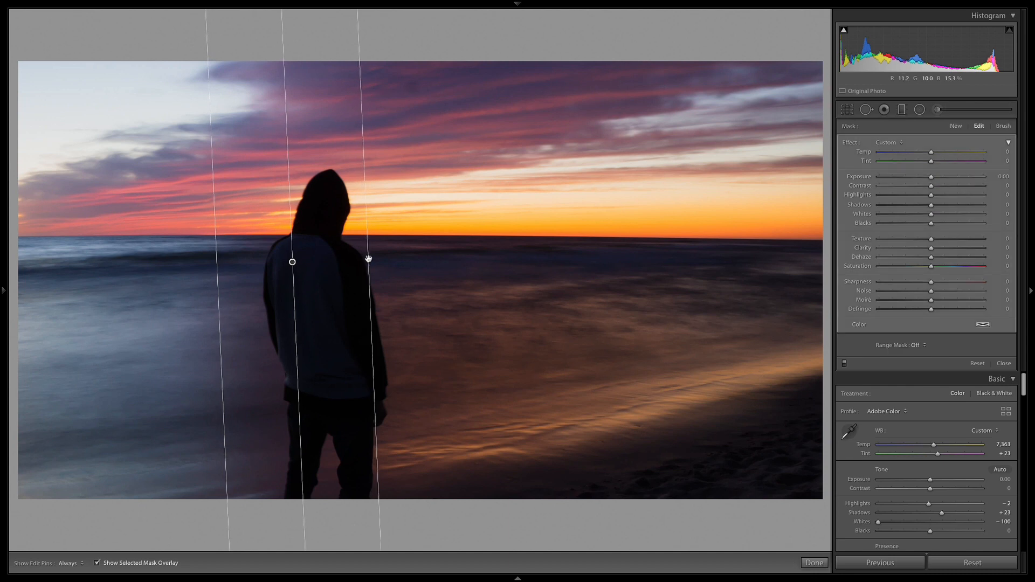
left_click_drag(292, 262, 273, 263)
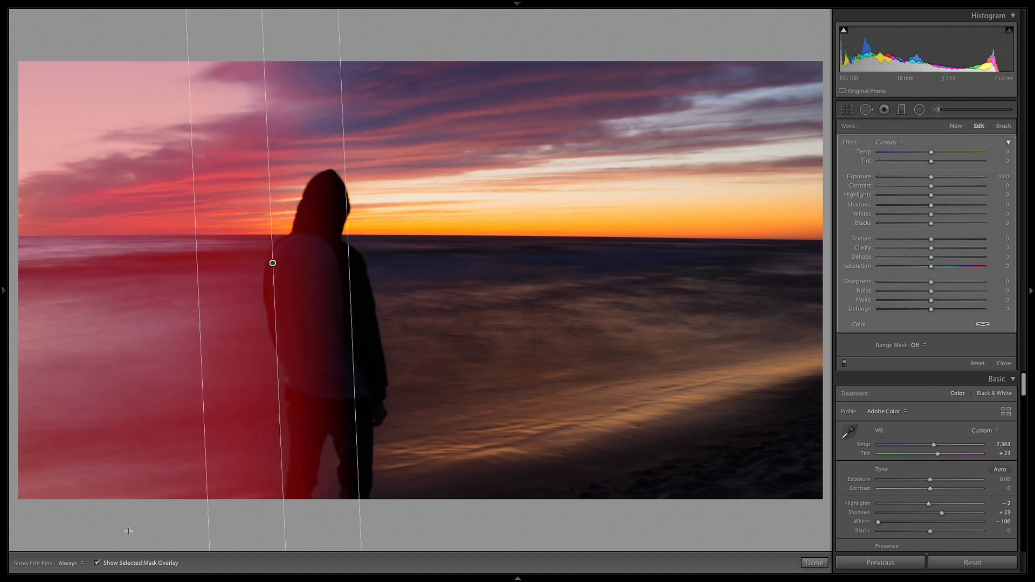
left_click(96, 564)
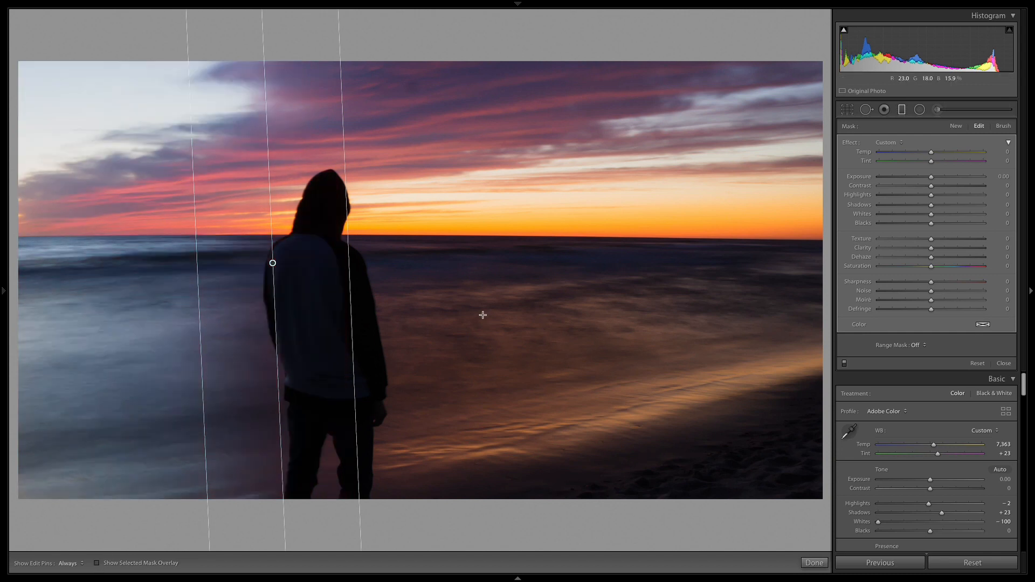
key("o")
key("o")
left_click_drag(929, 176, 925, 178)
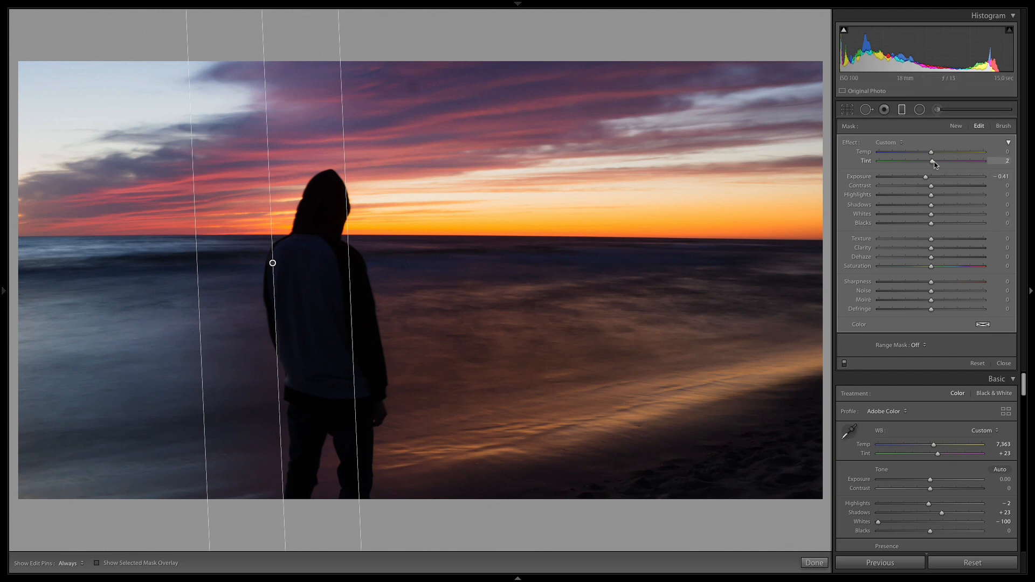
Try a higher Tint and a warmer Temp of about 28 on the graduated filter, and reset both to 0
mouse_move(935, 164)
left_mouse_down()
mouse_move(945, 164)
mouse_move(941, 152)
mouse_move(958, 155)
mouse_move(945, 156)
mouse_move(952, 166)
left_mouse_up()
double_click(953, 165)
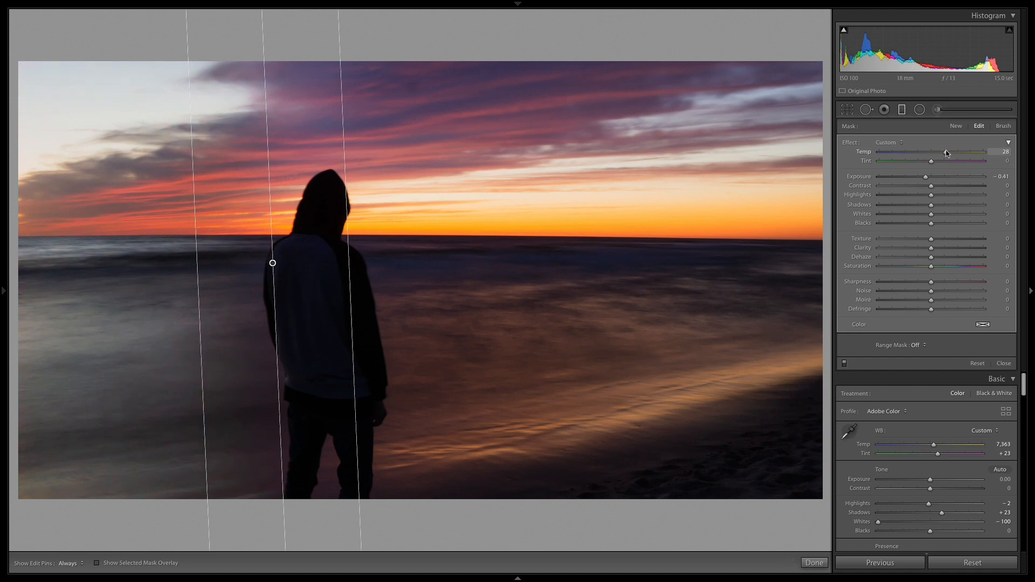
double_click(937, 153)
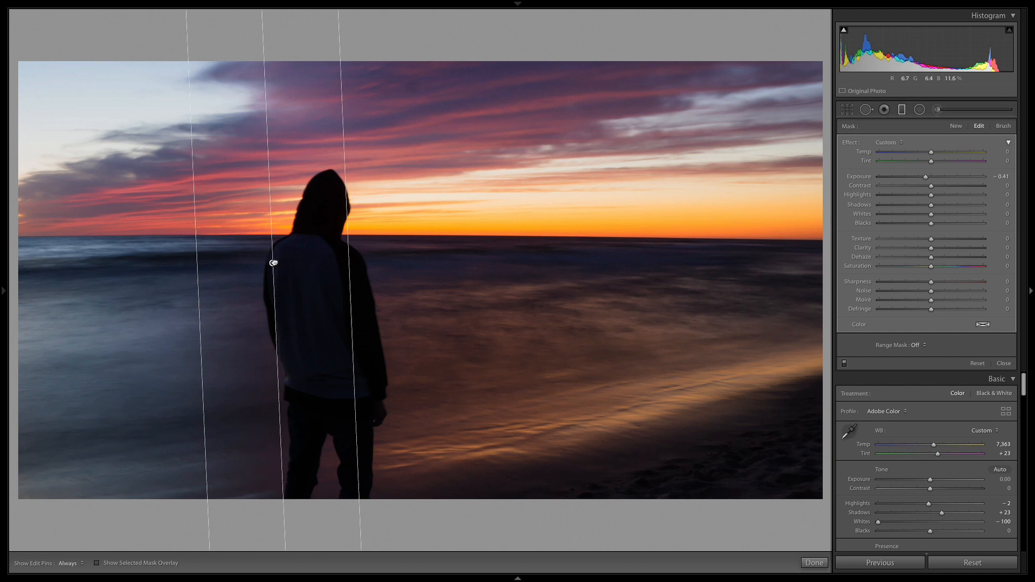
Shift the graduated filter left to just beside the figure, and set its Temp to −24 and Tint to 24
left_click_drag(273, 263, 247, 261)
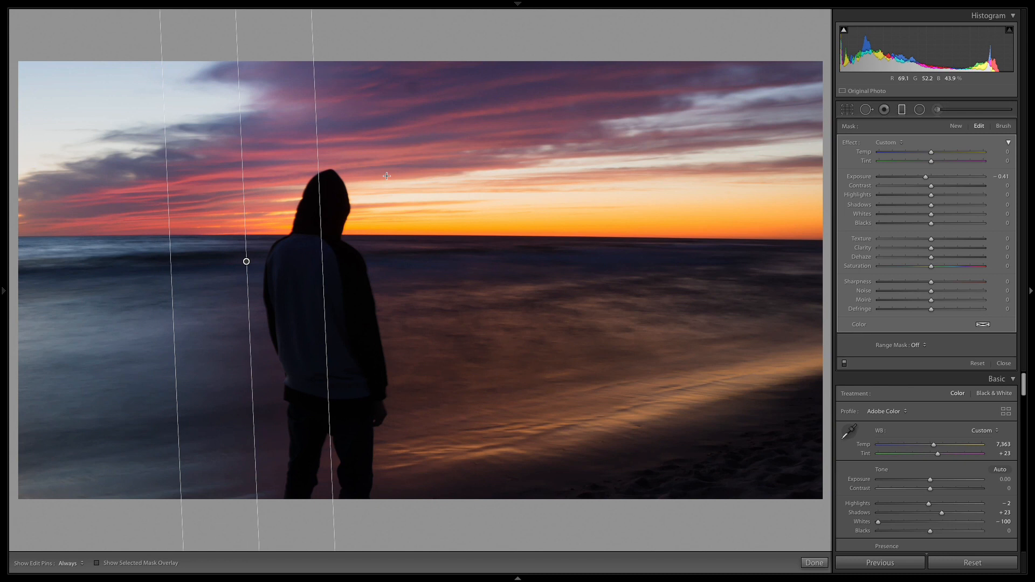
left_click_drag(931, 152, 924, 156)
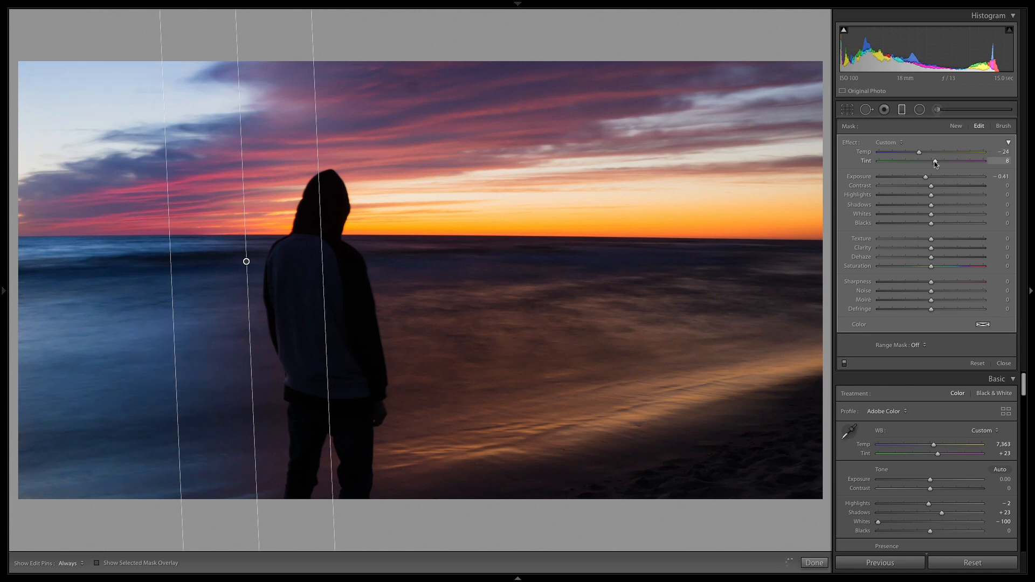
left_click_drag(937, 165, 945, 165)
Give the graduated filter a golden-yellow color tint, with a hue of about 49 and moderate saturation
left_click(986, 328)
left_click_drag(787, 339, 803, 346)
left_click_drag(803, 346, 802, 342)
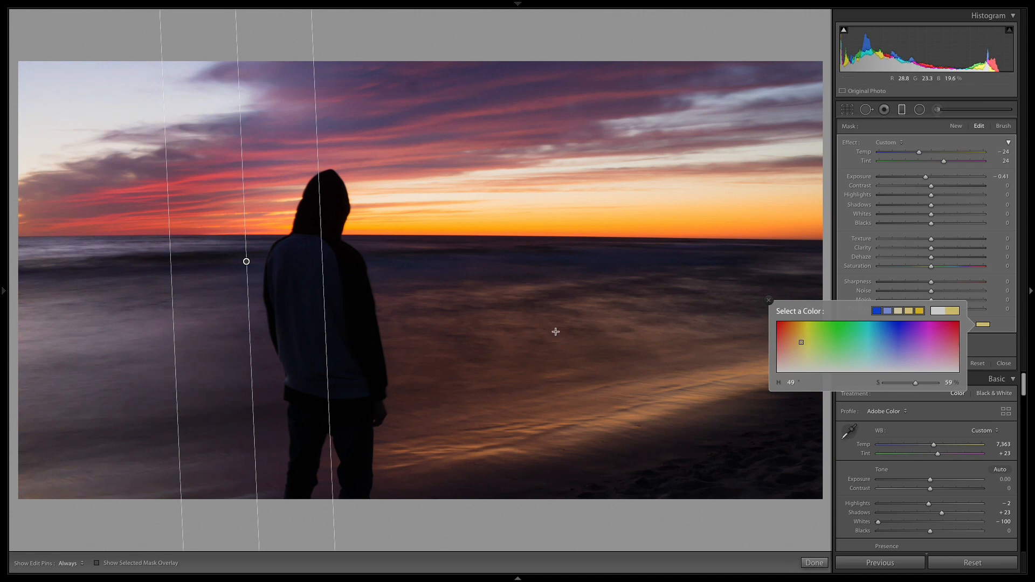
left_click_drag(797, 343, 799, 340)
left_click(769, 301)
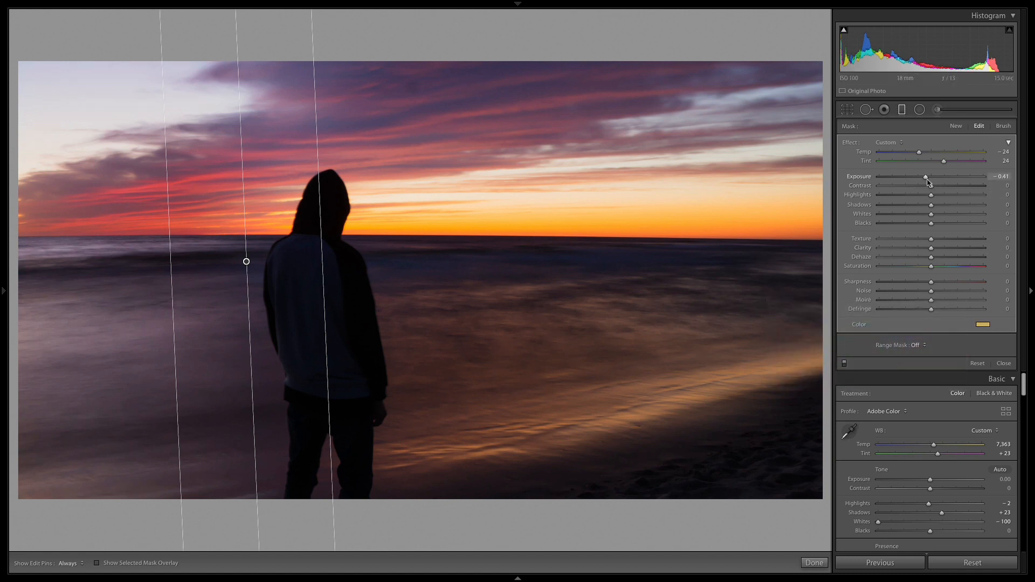
Set the graduated filter's Shadows to −49, Tint to 18 and Temp to −42, and compare the photo before and after editing
left_click_drag(931, 206, 908, 205)
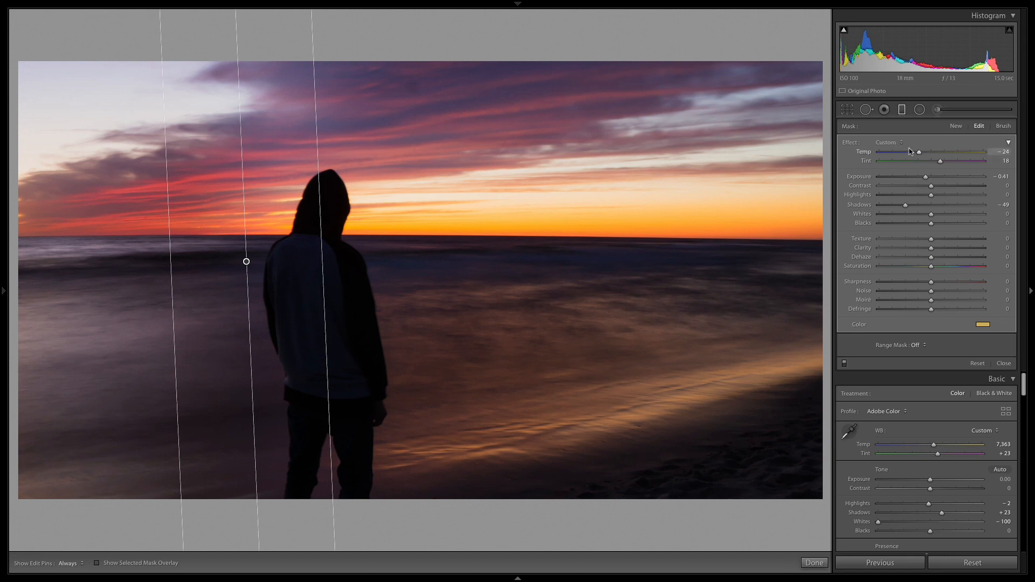
left_click_drag(919, 154, 911, 154)
left_click_drag(906, 154, 908, 155)
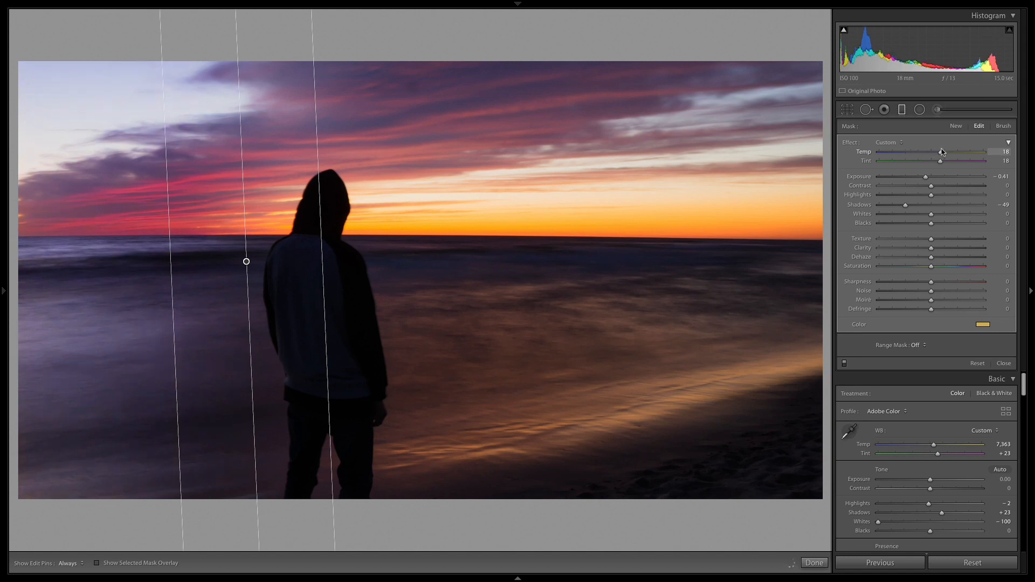
left_click_drag(916, 154, 913, 154)
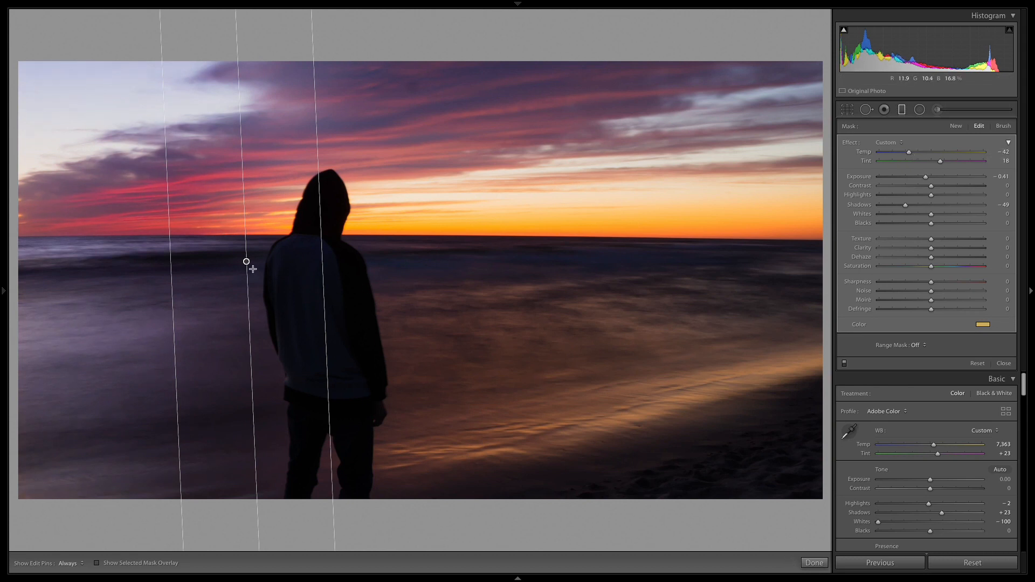
key("m")
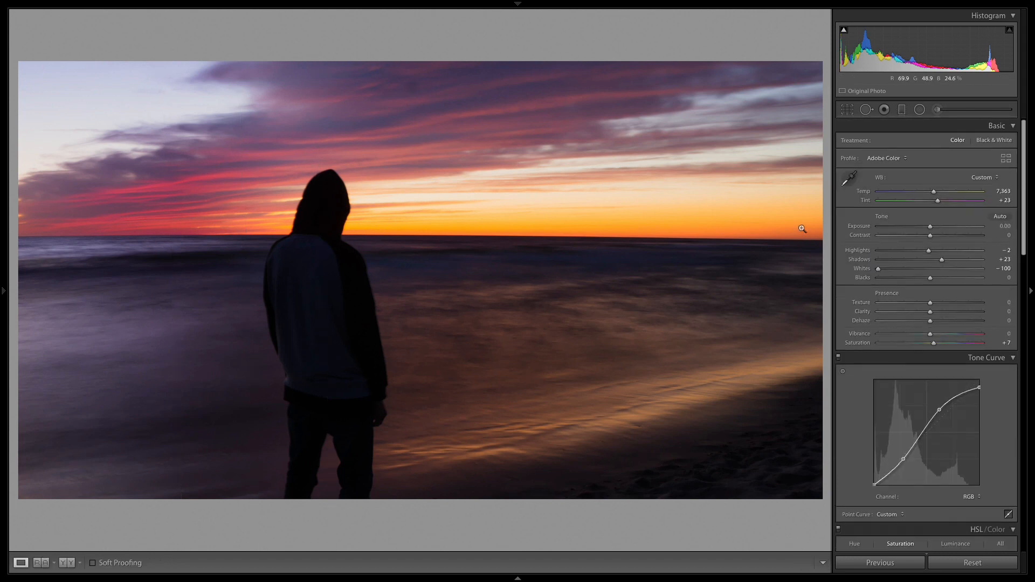
key("backslash")
key("backslash")
key("backslash")
key("backslash")
Paint an adjustment brush mask of size 22.7 over the sea to the left of the figure and show its overlay
left_click(939, 110)
scroll(800, 348, "up", 6)
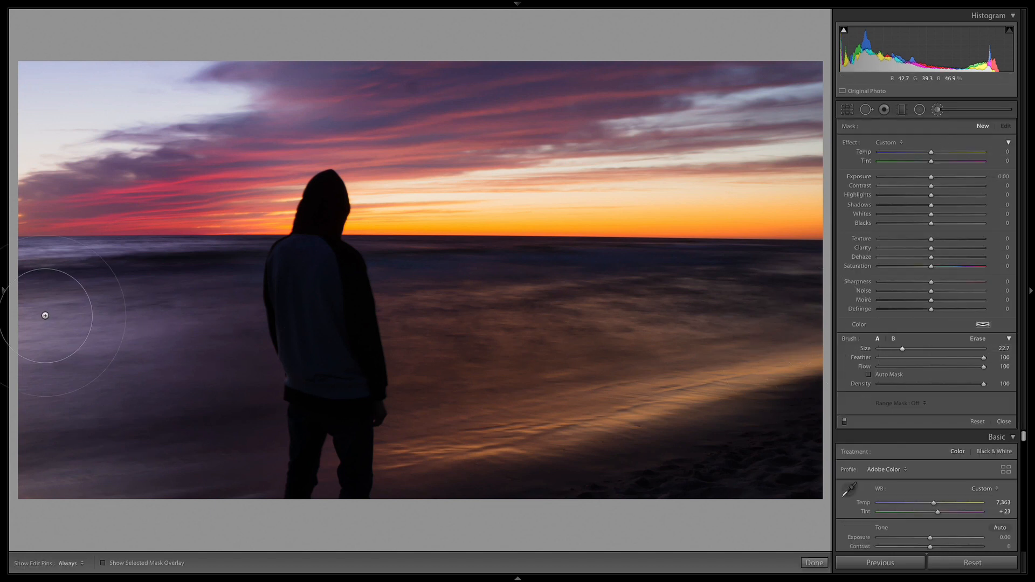
mouse_move(43, 315)
left_mouse_down()
mouse_move(174, 321)
mouse_move(171, 344)
mouse_move(54, 414)
mouse_move(218, 406)
mouse_move(47, 480)
mouse_move(210, 480)
mouse_move(250, 463)
mouse_move(231, 348)
mouse_move(51, 334)
mouse_move(187, 305)
mouse_move(118, 309)
mouse_move(187, 328)
left_mouse_up()
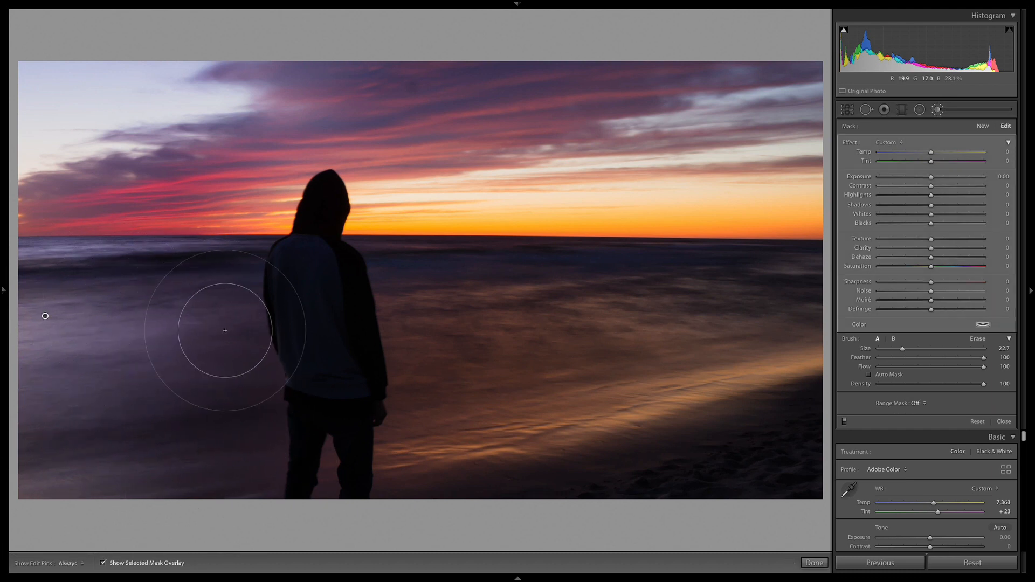
key("o")
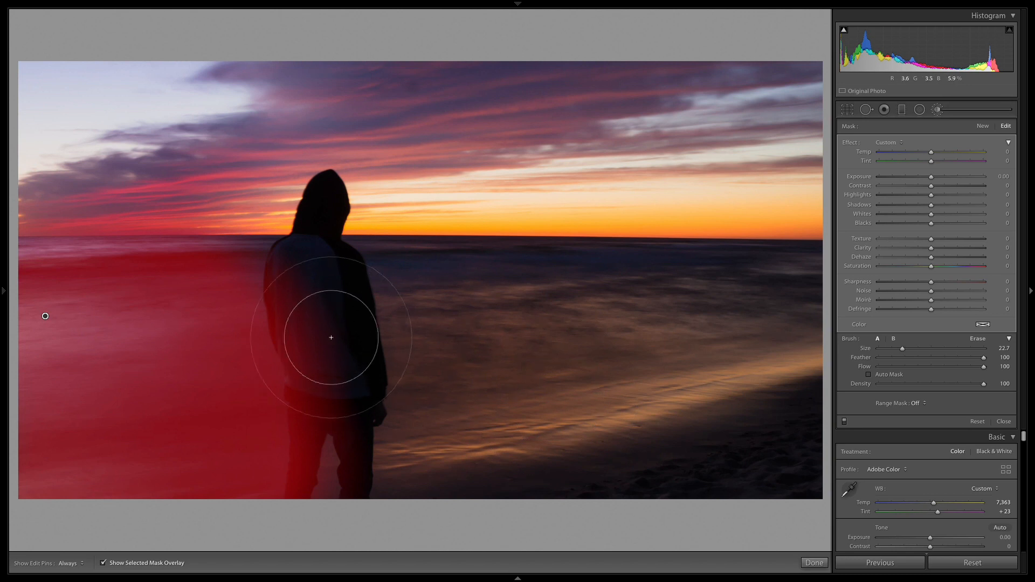
Erase the brush mask from the figure's body with an eraser of size 18.5
left_click(978, 339)
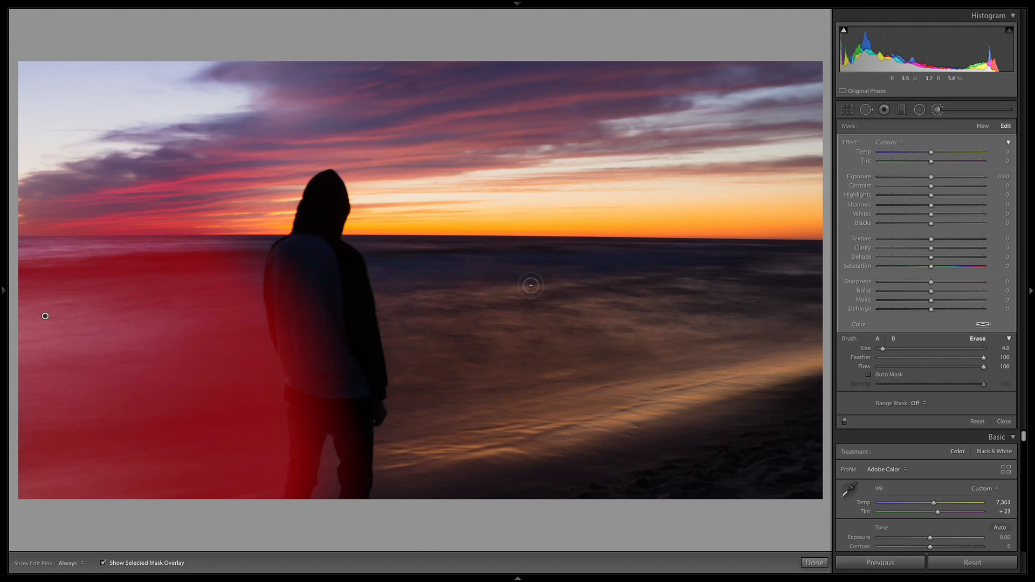
left_click_drag(892, 349, 897, 348)
mouse_move(324, 412)
left_mouse_down()
mouse_move(334, 340)
mouse_move(300, 277)
left_mouse_up()
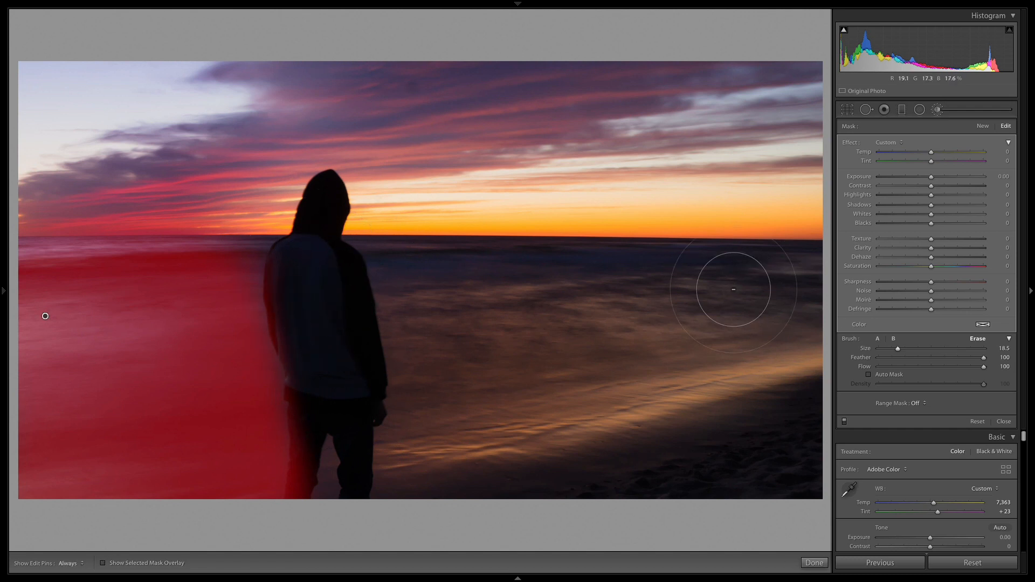
Hide the mask overlay and warm the brushed sea by setting the brush adjustment's Temp to 63
key("o")
left_click_drag(944, 155, 948, 154)
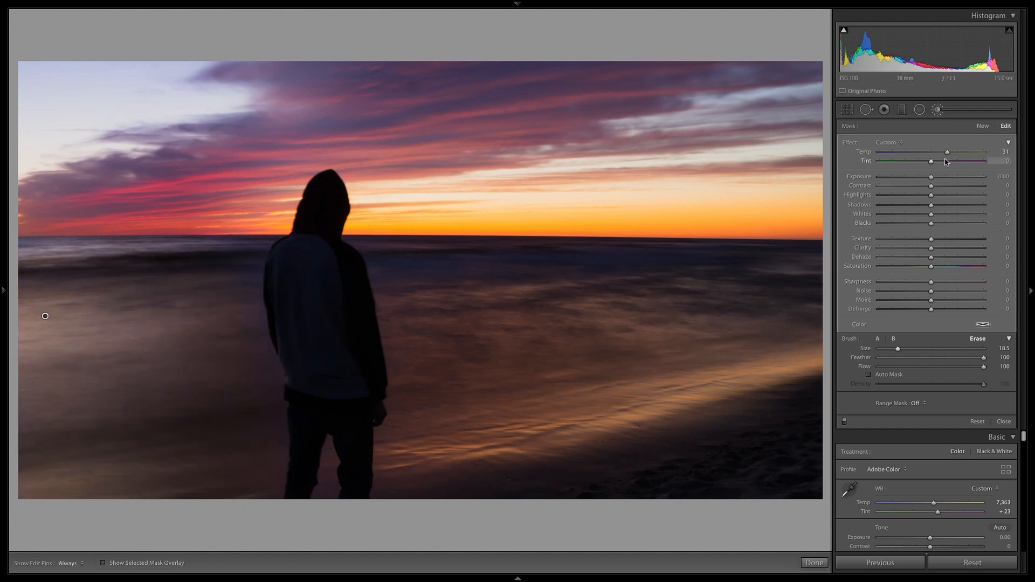
left_click_drag(948, 154, 955, 154)
Restrict the sea brush mask with a Luminance range mask of 76/100 and reset its Temp to 0
left_click(919, 402)
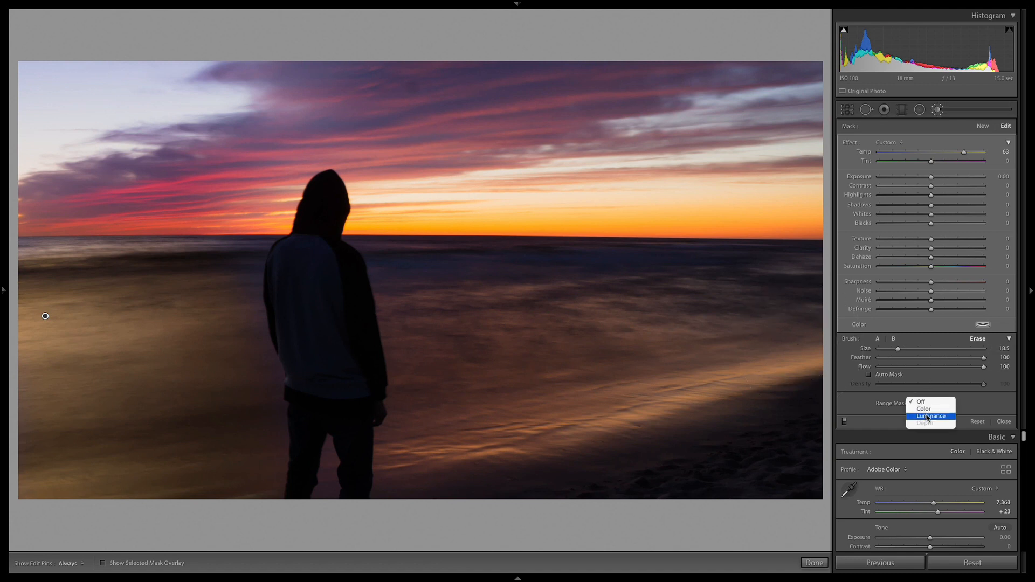
left_click(929, 418)
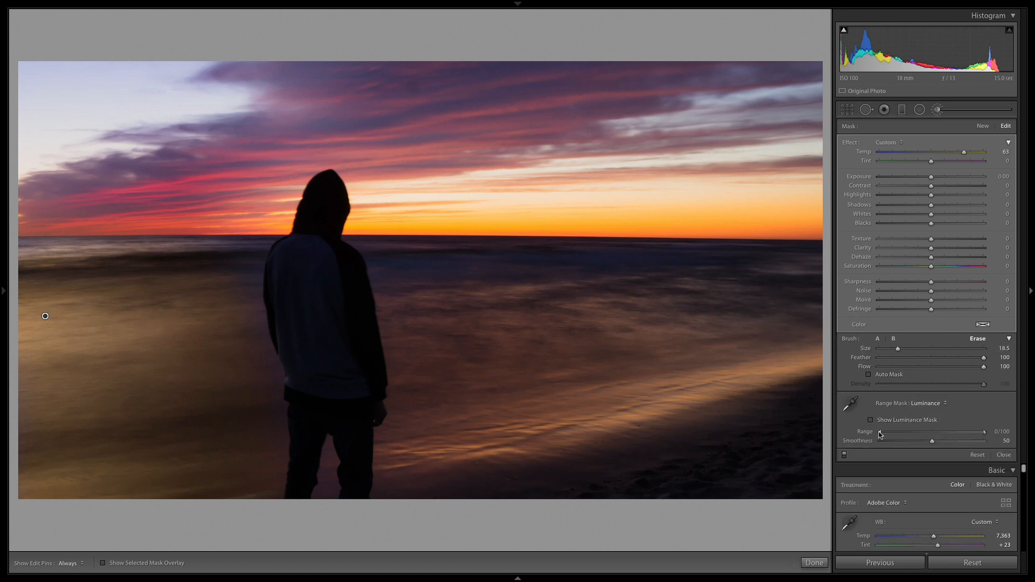
left_click_drag(898, 434, 956, 435)
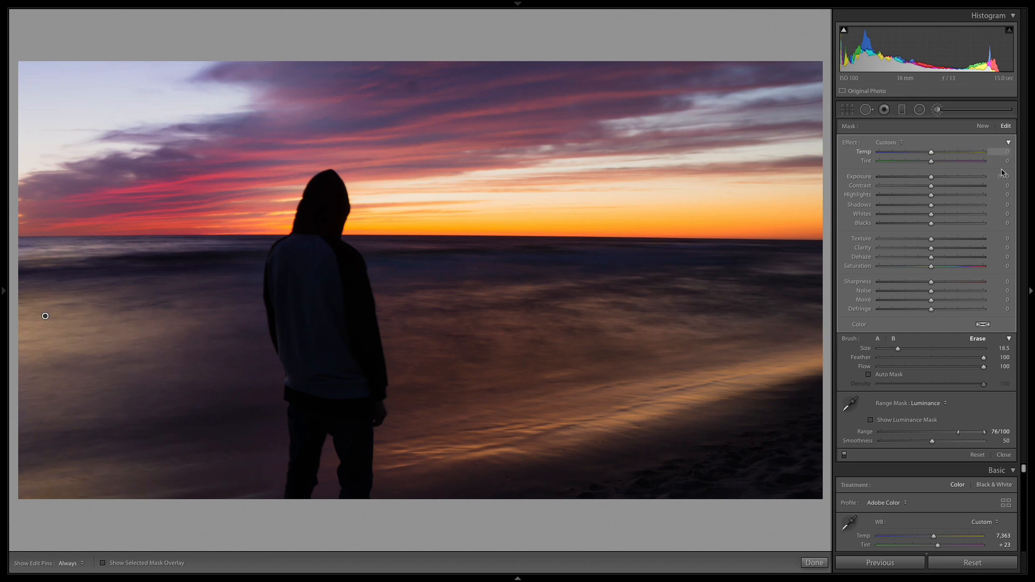
Tint the brushed sea with a saturated orange color and close the color picker
left_click(983, 324)
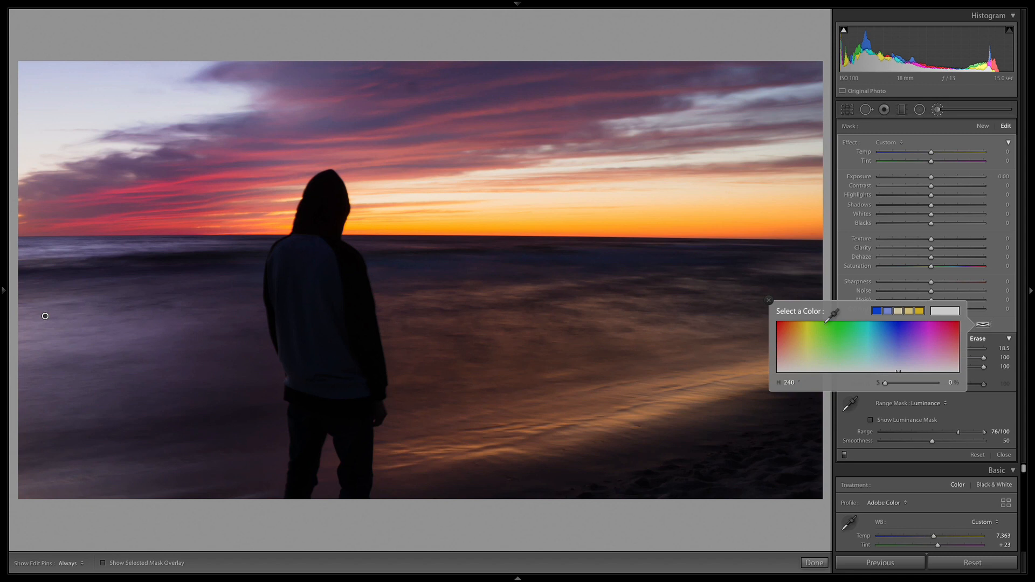
left_click(793, 329)
left_click(792, 322)
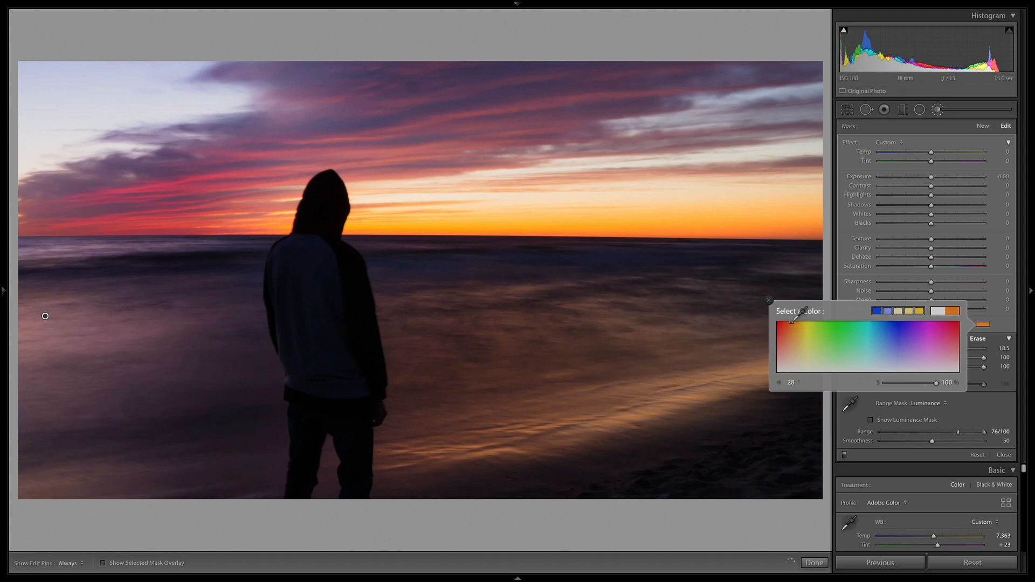
left_click_drag(792, 322, 786, 323)
left_click_drag(791, 383, 802, 383)
left_click_drag(791, 382, 796, 382)
left_click_drag(936, 383, 944, 383)
left_click(769, 301)
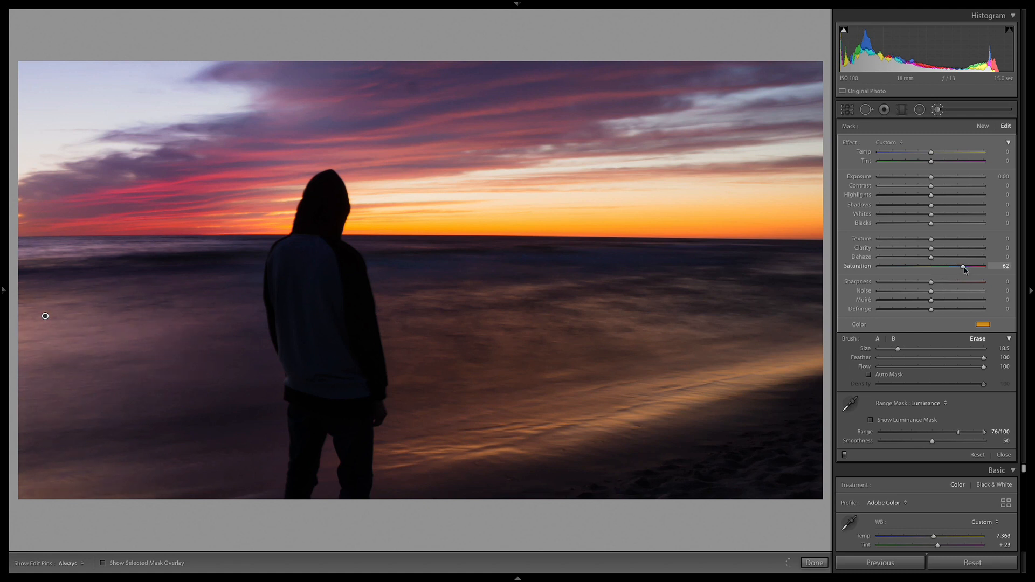
Set the sea brush's Saturation to 32, Temp to 14, Tint to 16, Exposure to −0.17 and luminance range to 63/100
left_click_drag(964, 268, 945, 271)
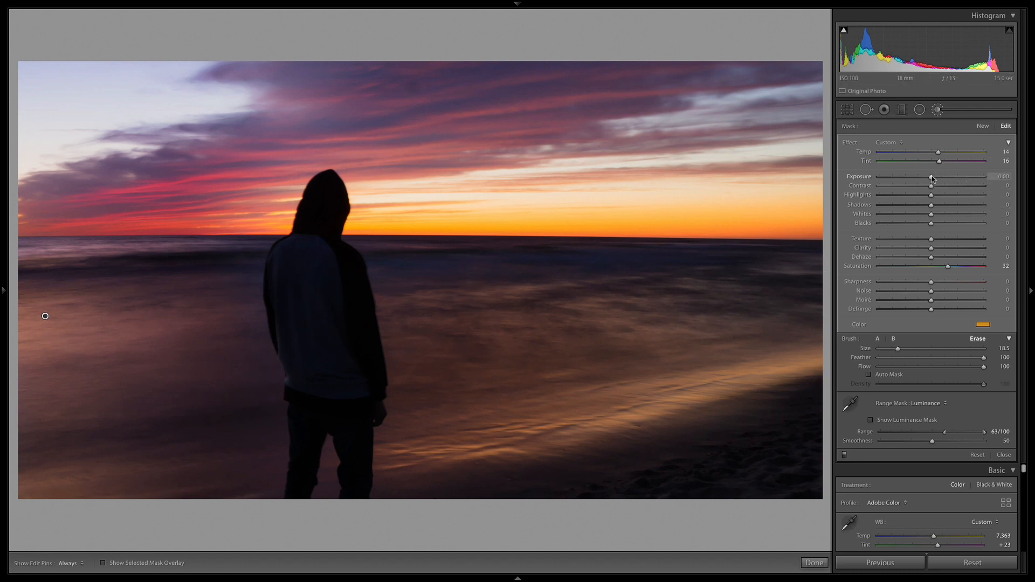
left_click_drag(931, 179, 931, 179)
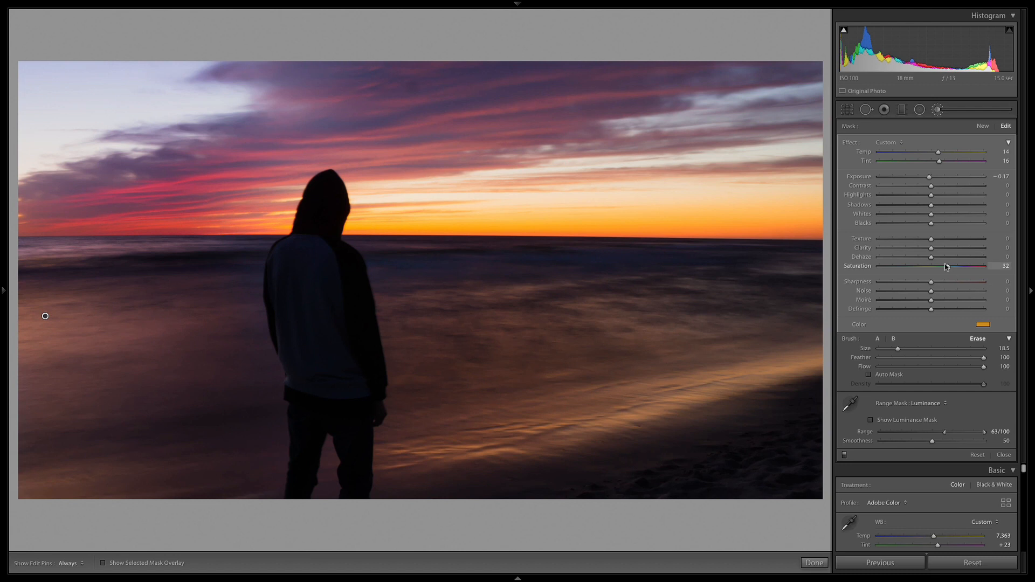
Show the mask overlay, try erasing the mask beside the figure's back with an Auto Mask eraser of size 6.9, and undo the stroke
key("o")
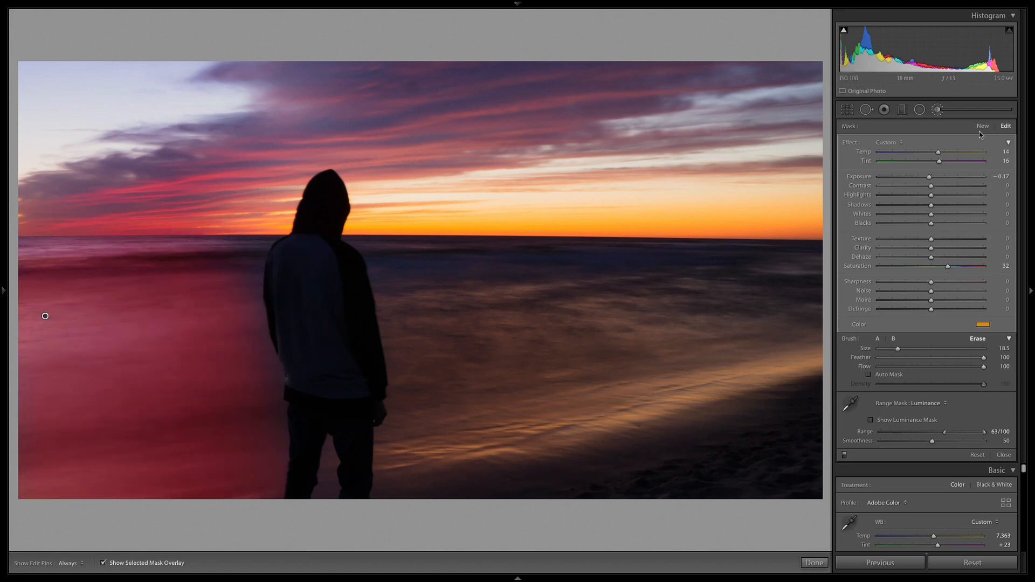
scroll(800, 345, "down", 8)
left_click(868, 374)
key("h")
left_click_drag(219, 288, 247, 259)
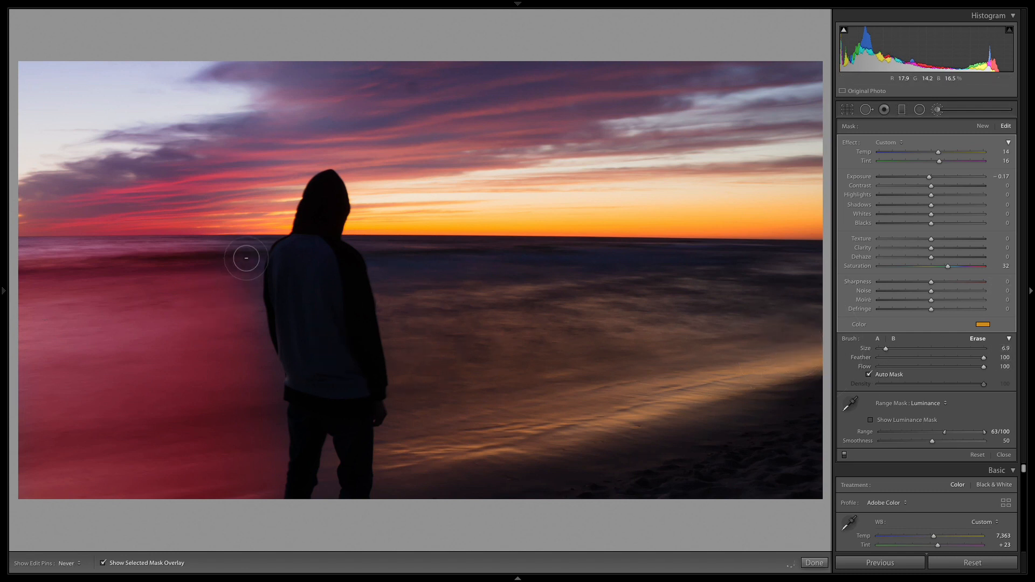
key("h")
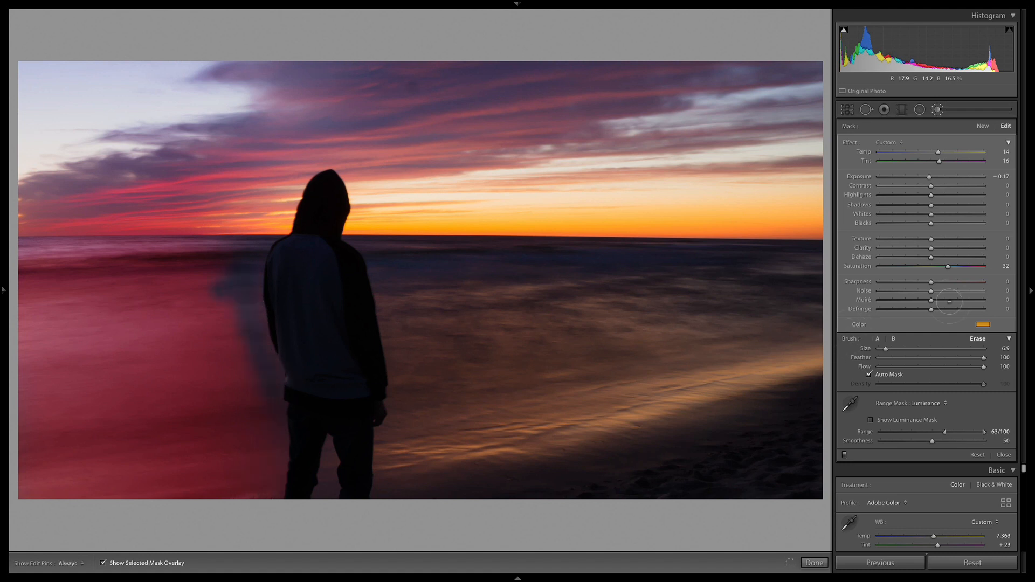
key("ctrl+z")
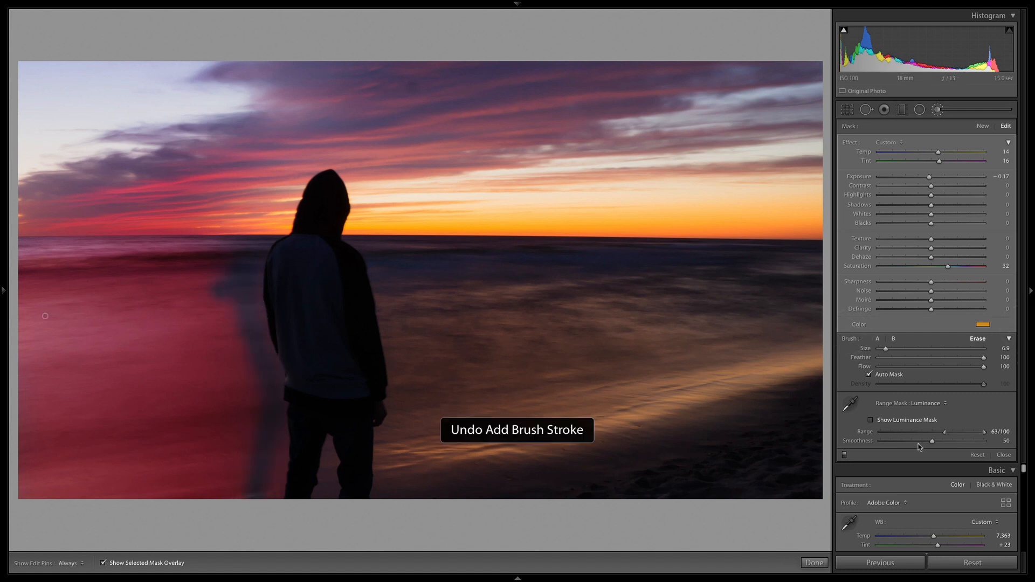
Set brush A to size 11.0 with Auto Mask on for refining the sea mask beside the figure
left_click(878, 339)
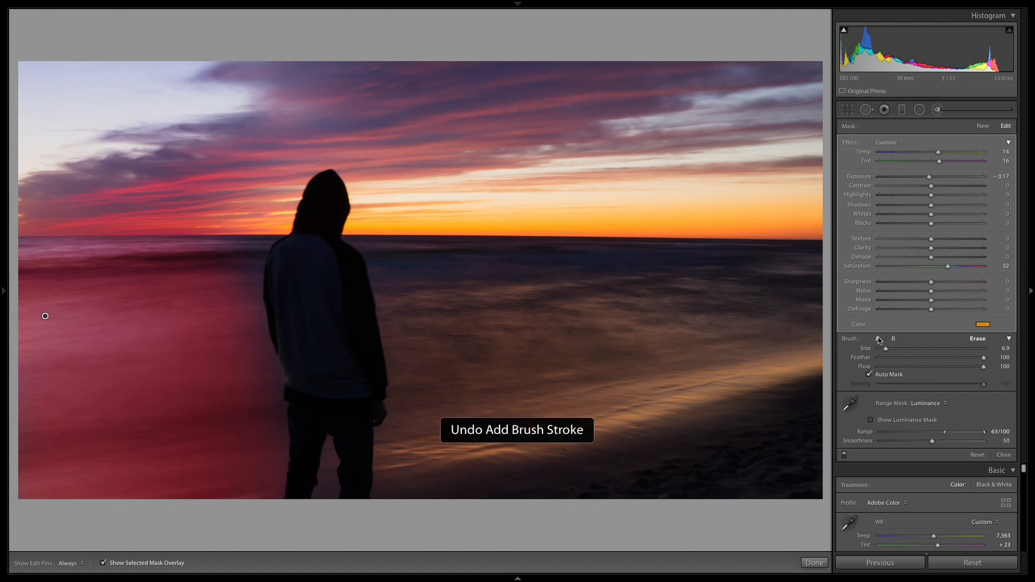
left_click(869, 374)
left_click_drag(904, 349, 891, 349)
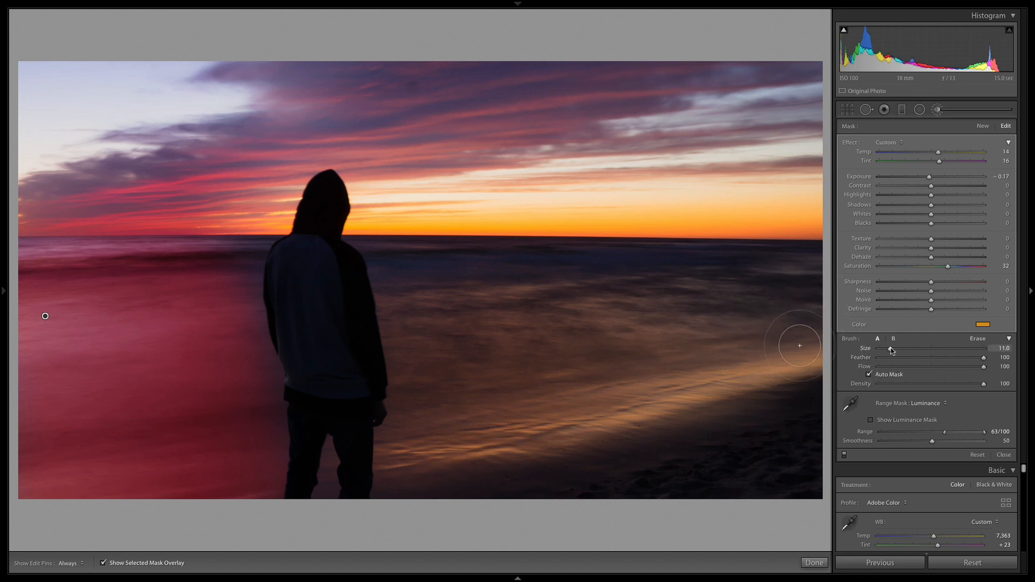
key("h")
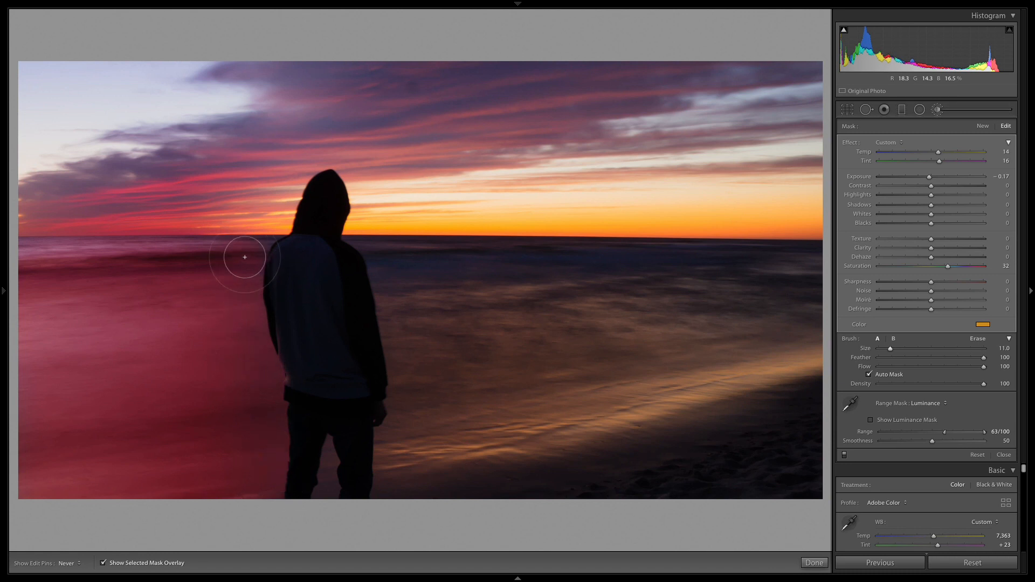
key("h")
Set the eraser to size 4.2 with Auto Mask on and hide the mask overlay
left_click(978, 339)
left_click_drag(886, 348, 883, 348)
key("h")
key("h")
left_click(869, 374)
left_click(870, 375)
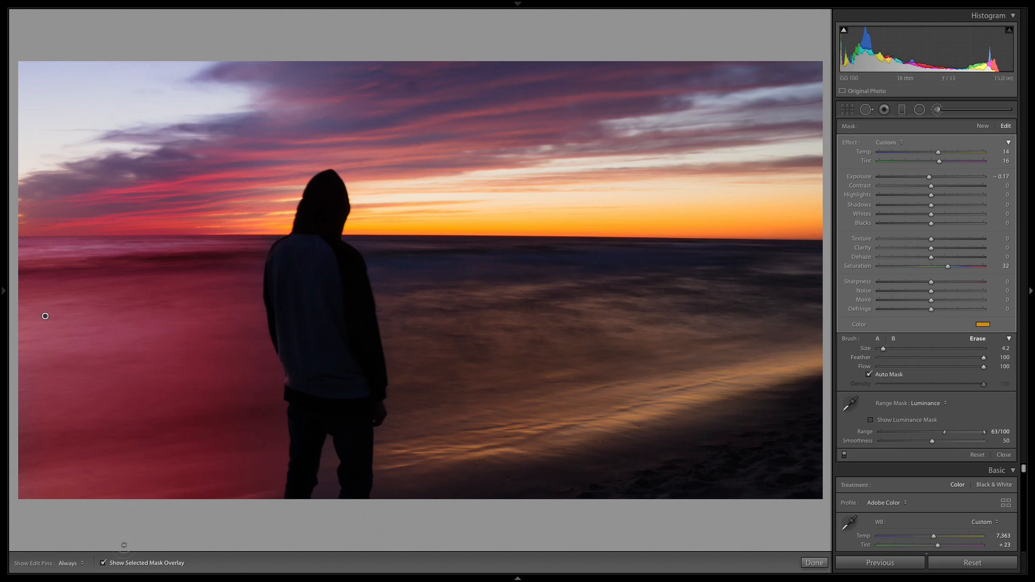
key("o")
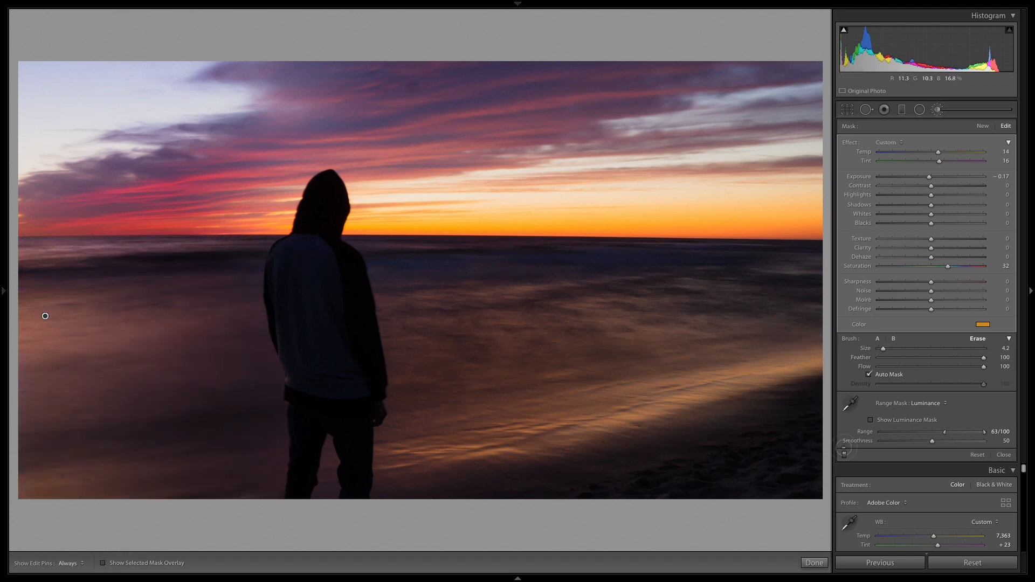
Finish the brush edit and compare the photo before and after editing
left_click(825, 563)
key("backslash")
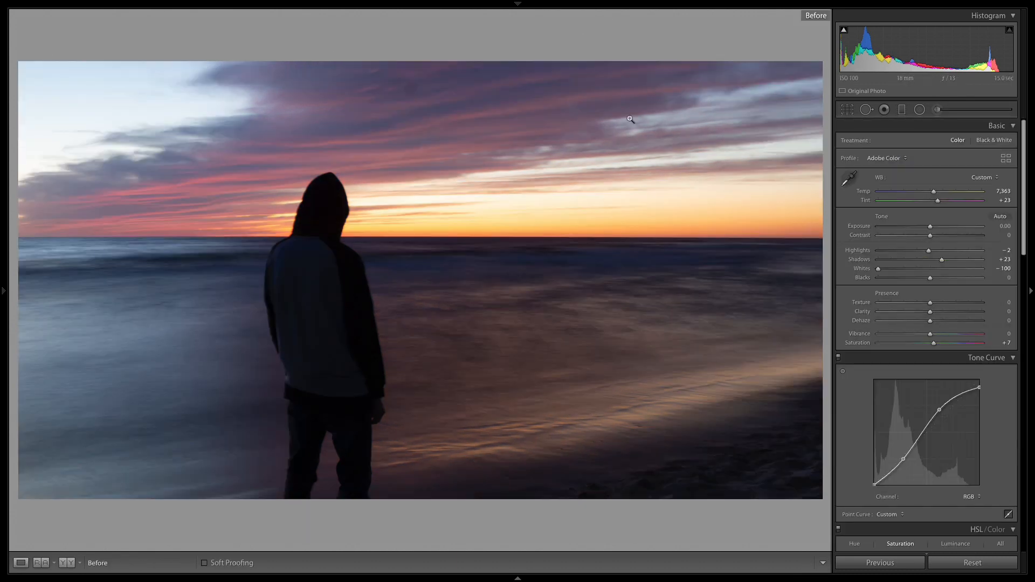
key("backslash")
key("backslash")
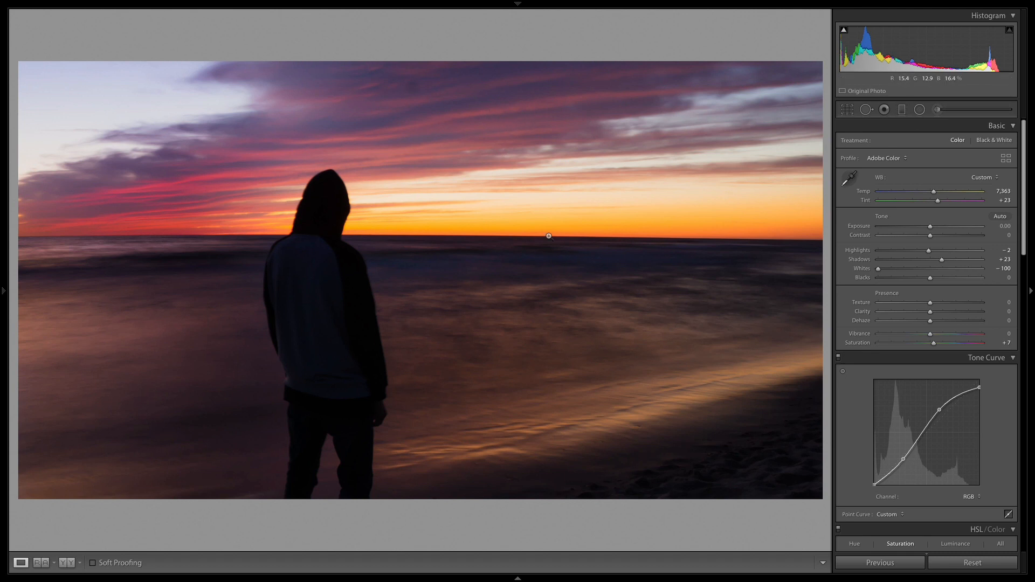
Paint a new adjustment brush mask over the whole hooded figure at size 11.0 with Auto Mask and its overlay shown
key("k")
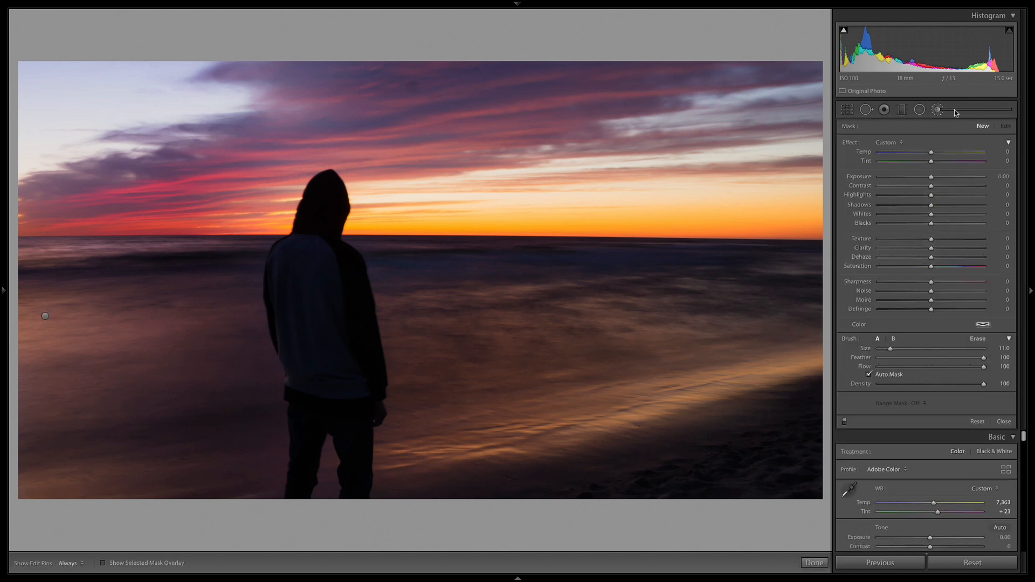
mouse_move(327, 200)
left_mouse_down()
mouse_move(314, 224)
mouse_move(310, 330)
mouse_move(326, 372)
mouse_move(333, 284)
mouse_move(340, 306)
left_mouse_up()
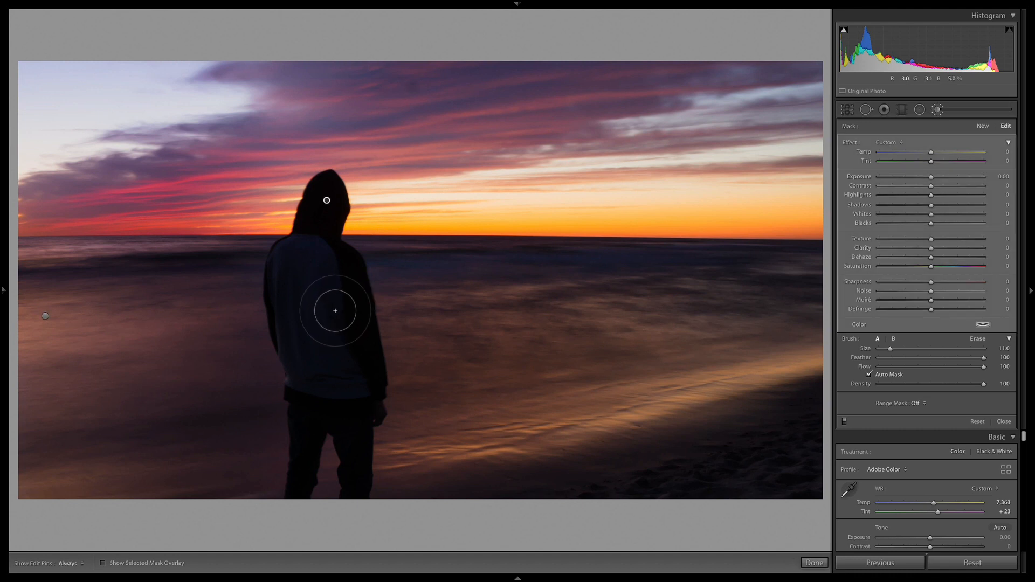
key("o")
key("h")
mouse_move(339, 358)
left_mouse_down()
mouse_move(347, 481)
mouse_move(308, 434)
mouse_move(301, 484)
mouse_move(289, 254)
mouse_move(331, 191)
mouse_move(330, 273)
mouse_move(365, 389)
mouse_move(348, 276)
left_mouse_up()
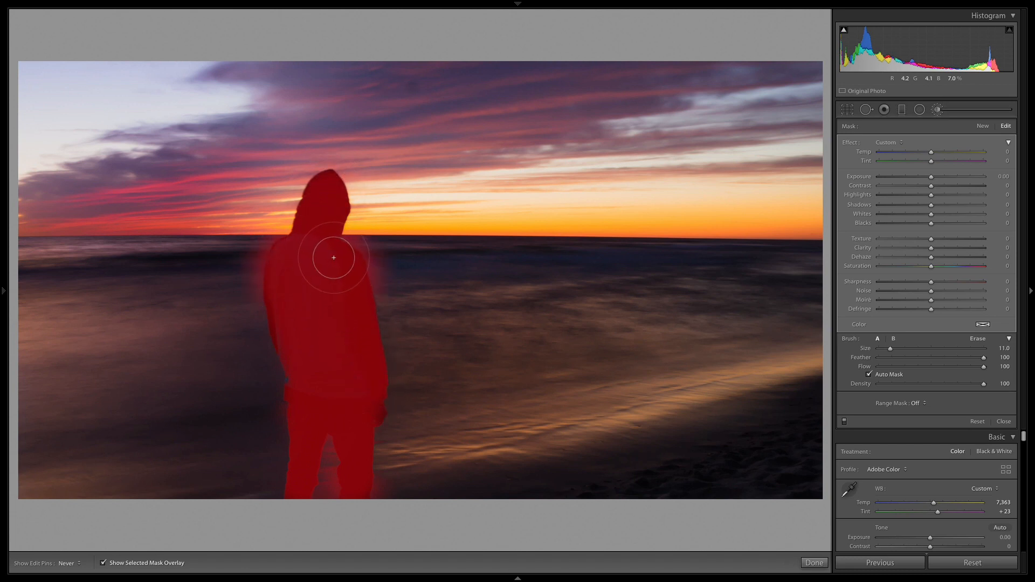
key("h")
Erase the mask spill around the figure's legs and edges with an Auto Mask eraser of size 4.2, and hide the overlay
left_click(977, 340)
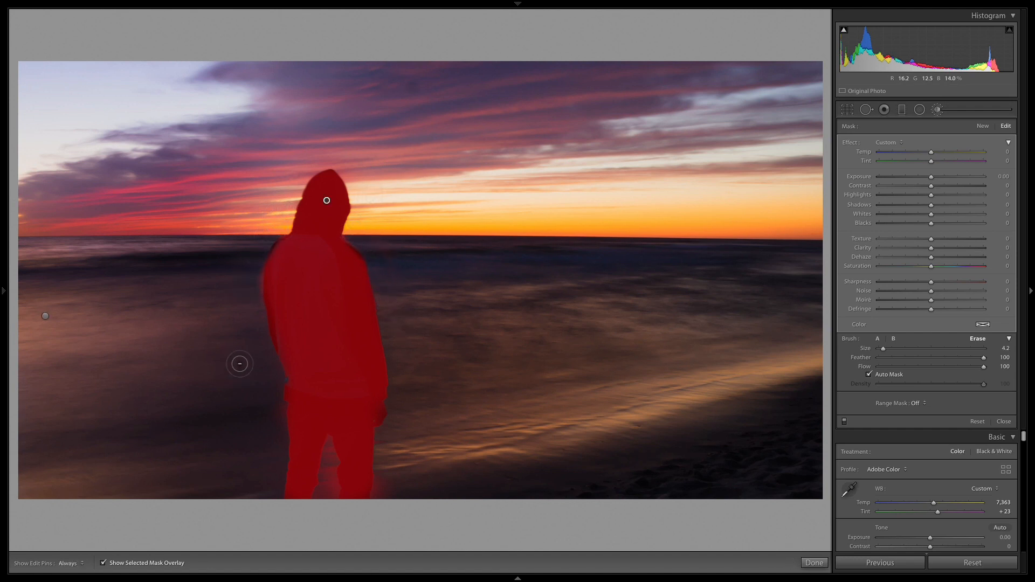
key("h")
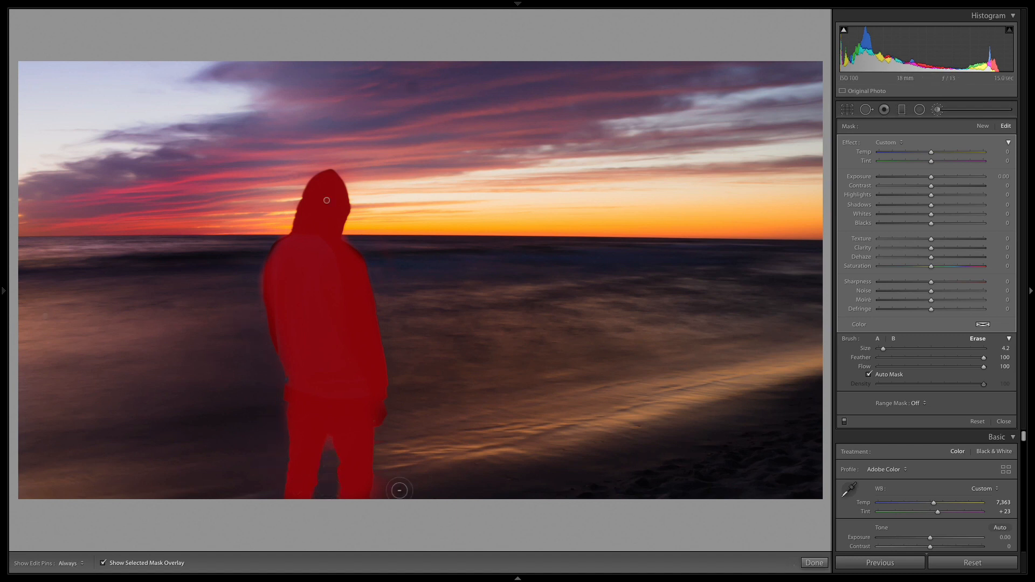
key("h")
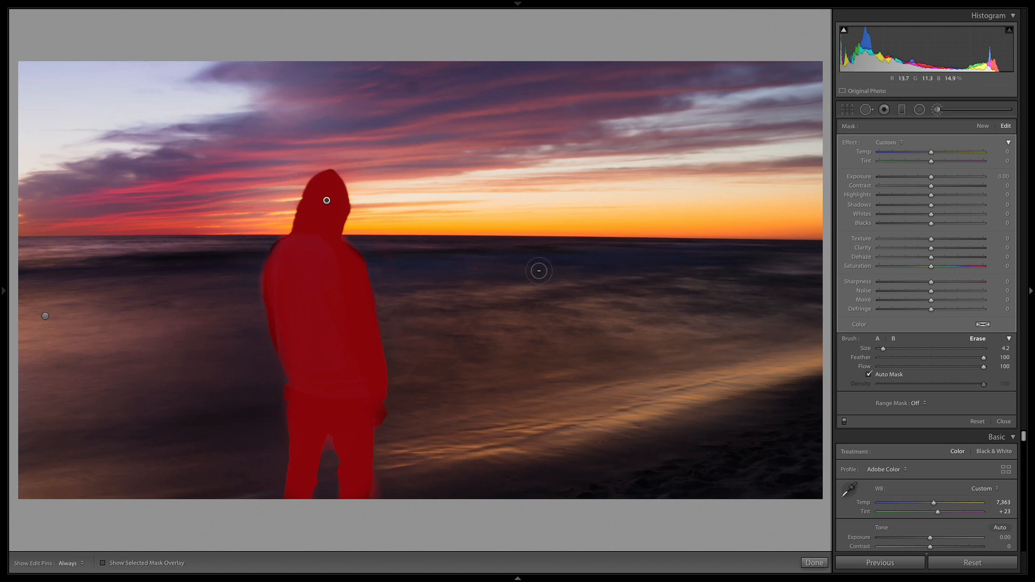
key("o")
key("o")
key("o")
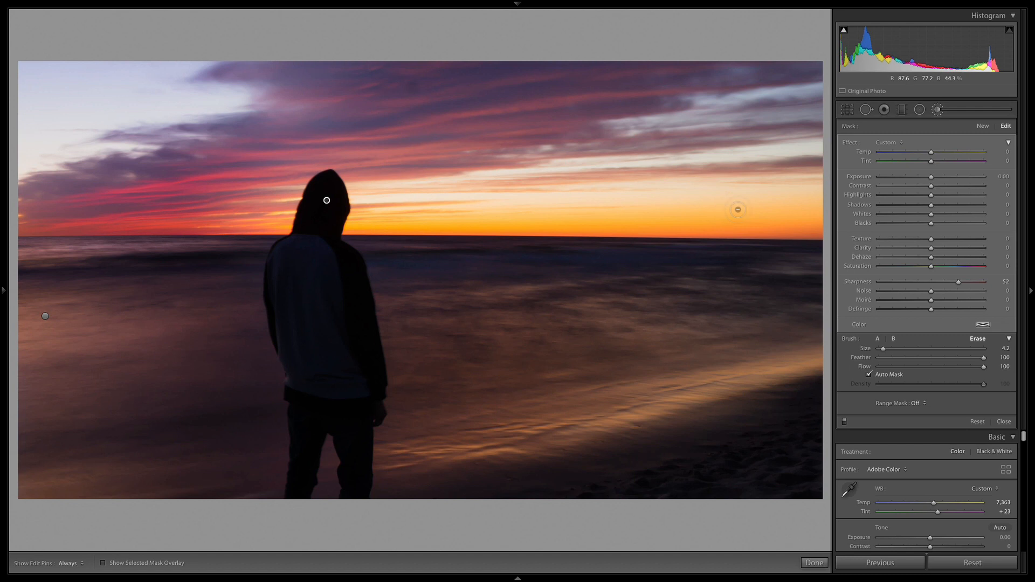
Lower the figure mask's Exposure to −4.00 and erase the mask spill around the hood with the size 4.2 eraser
mouse_move(927, 179)
left_mouse_down()
mouse_move(899, 178)
mouse_move(975, 188)
mouse_move(774, 169)
left_mouse_up()
double_click(919, 181)
double_click(929, 186)
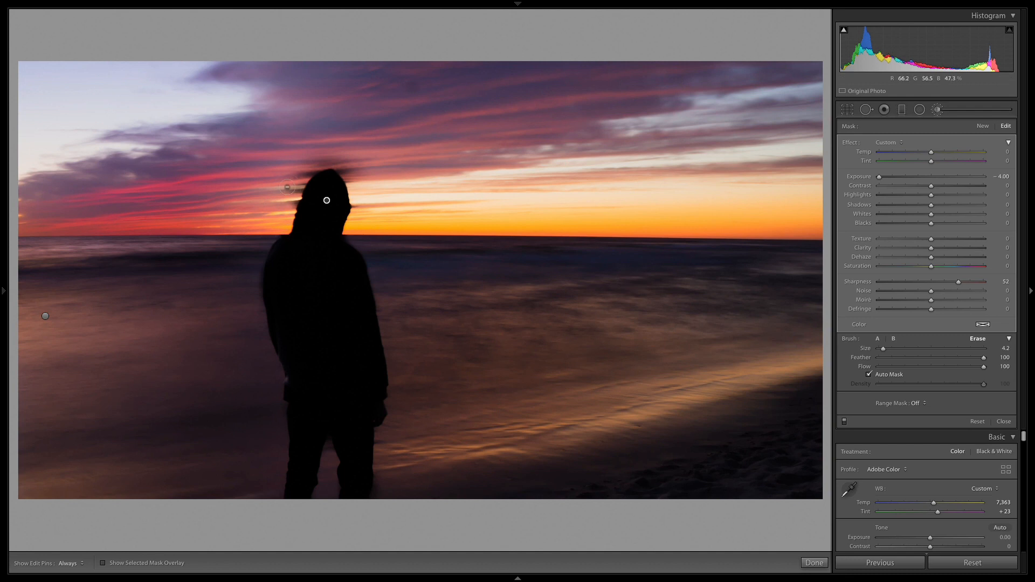
key("h")
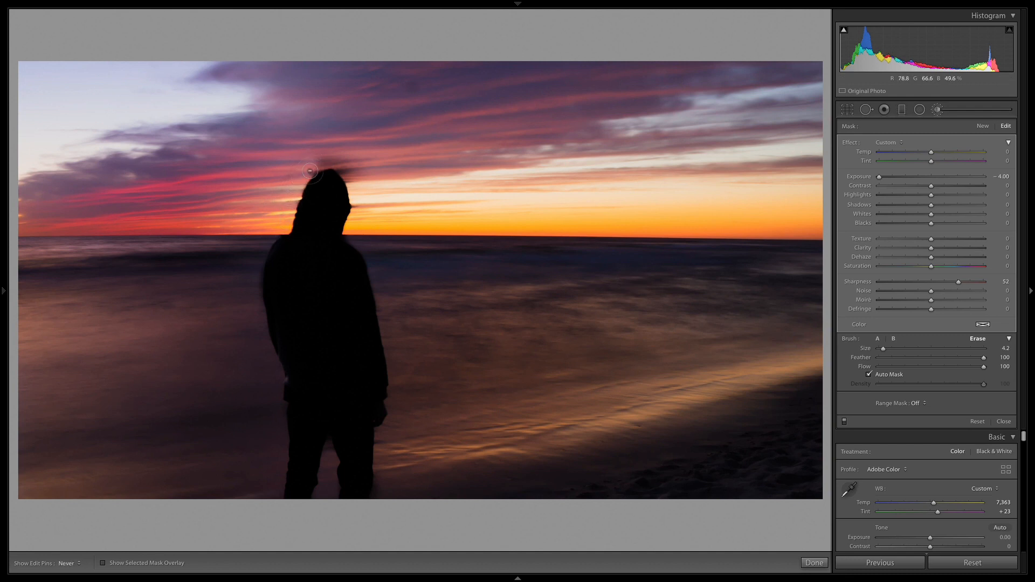
mouse_move(310, 170)
left_mouse_down()
mouse_move(336, 156)
mouse_move(360, 178)
mouse_move(300, 146)
left_mouse_up()
key("h")
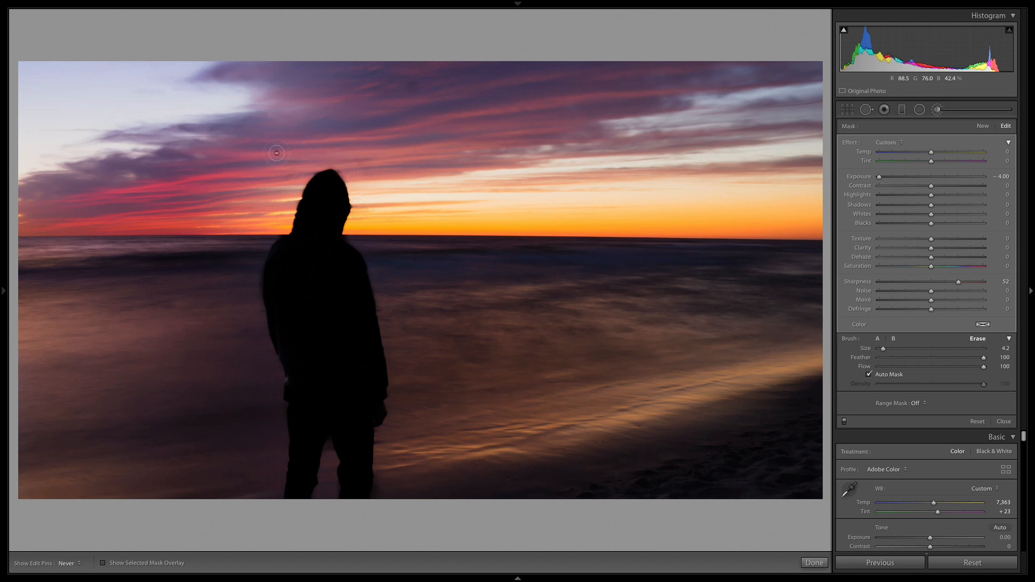
key("h")
key("h")
left_click(377, 232)
Reset the figure mask's Exposure to 0.00 and set its Contrast to 41, Clarity to 50 and Sharpness to 82
left_click_drag(958, 282, 951, 282)
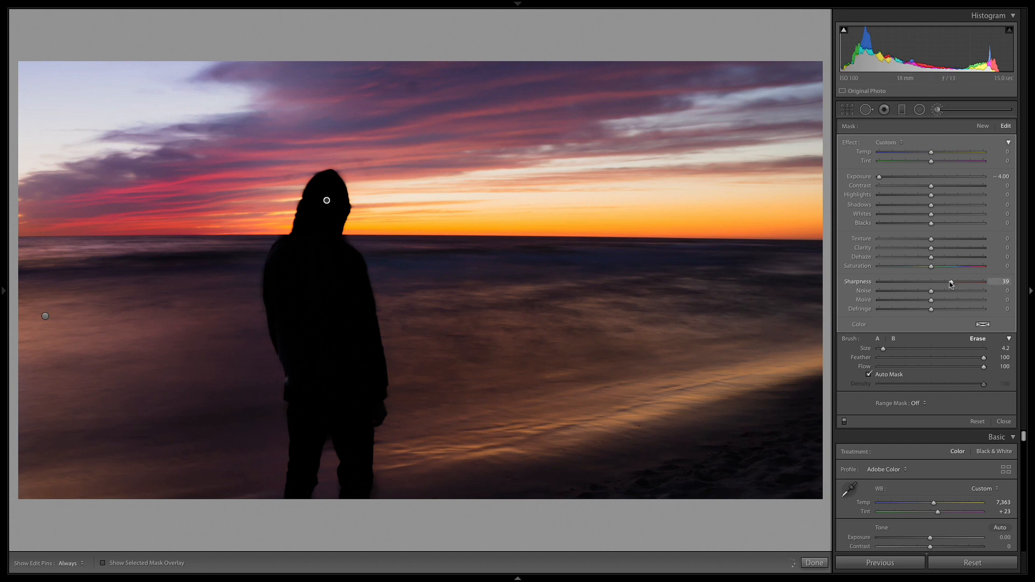
left_click_drag(911, 179, 911, 178)
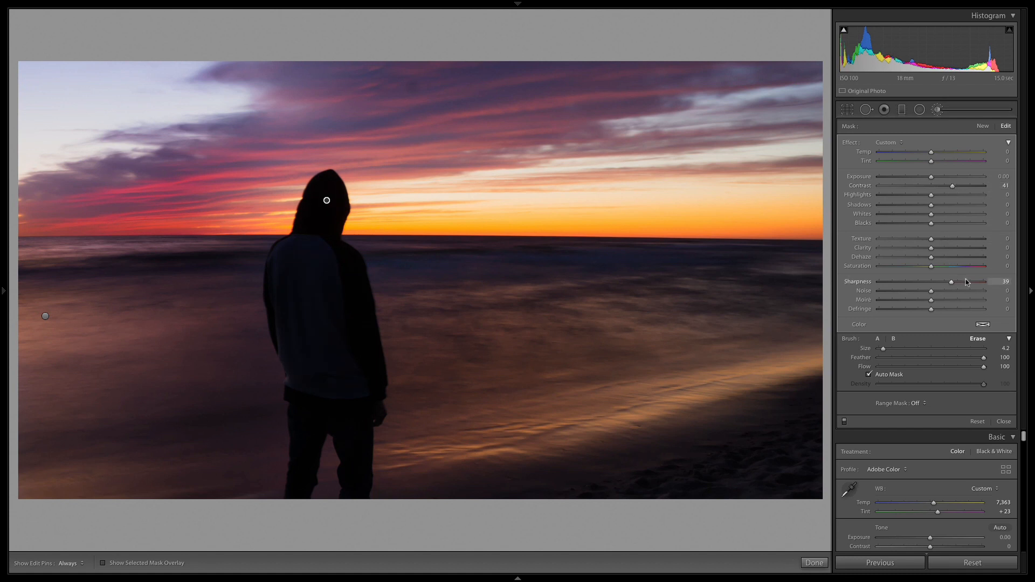
left_click_drag(931, 248, 947, 250)
left_click(957, 248)
Compare the photo with and without the brush adjustments, adjust the figure mask's Contrast slightly, and close the brush
left_click(845, 421)
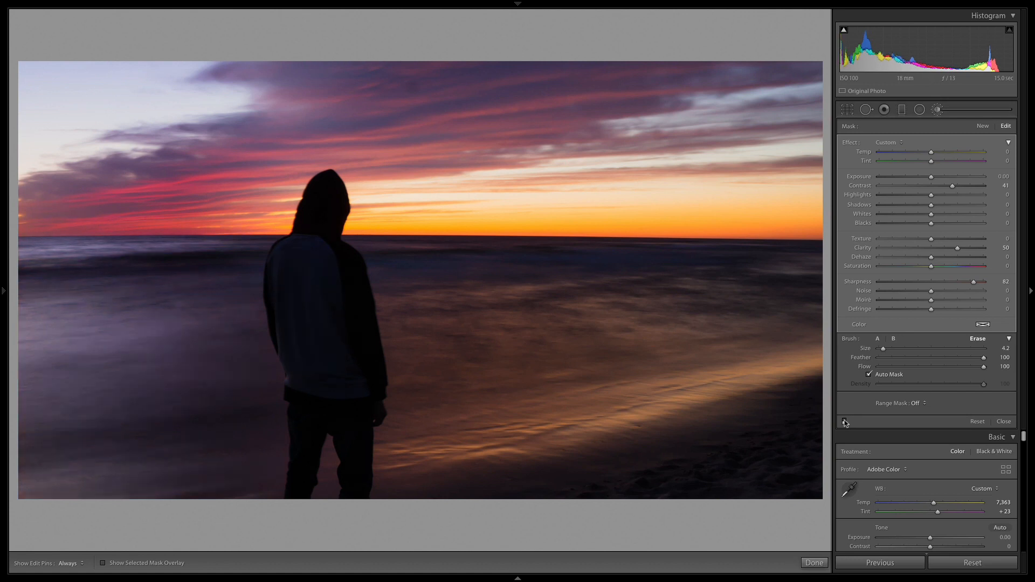
left_click(845, 421)
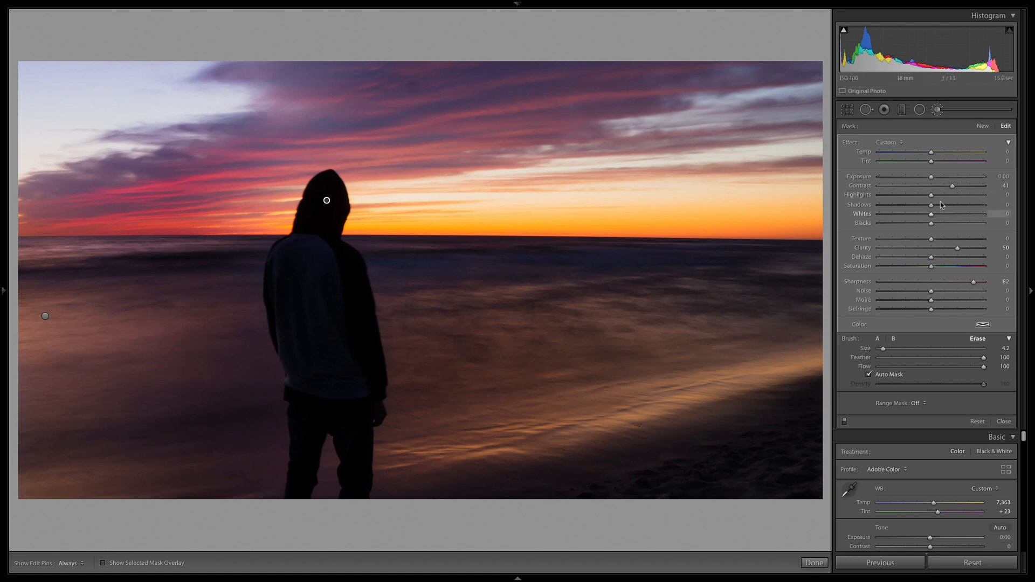
left_click_drag(957, 186, 958, 185)
key("k")
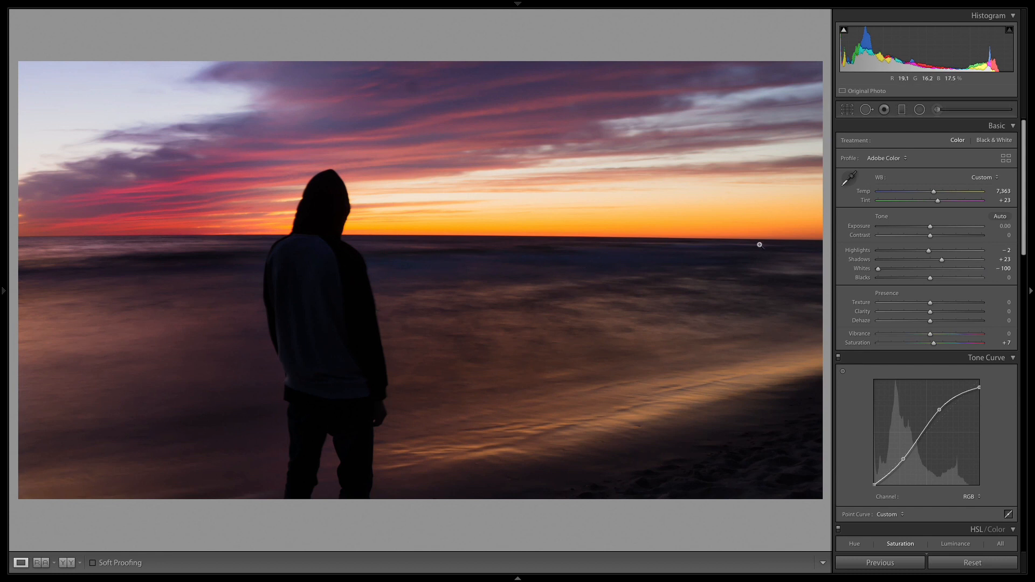
Add warm orange split toning to the highlights, with Hue 32 and Saturation 60
left_click_drag(1025, 217, 1031, 310)
scroll(1006, 369, "down", 1)
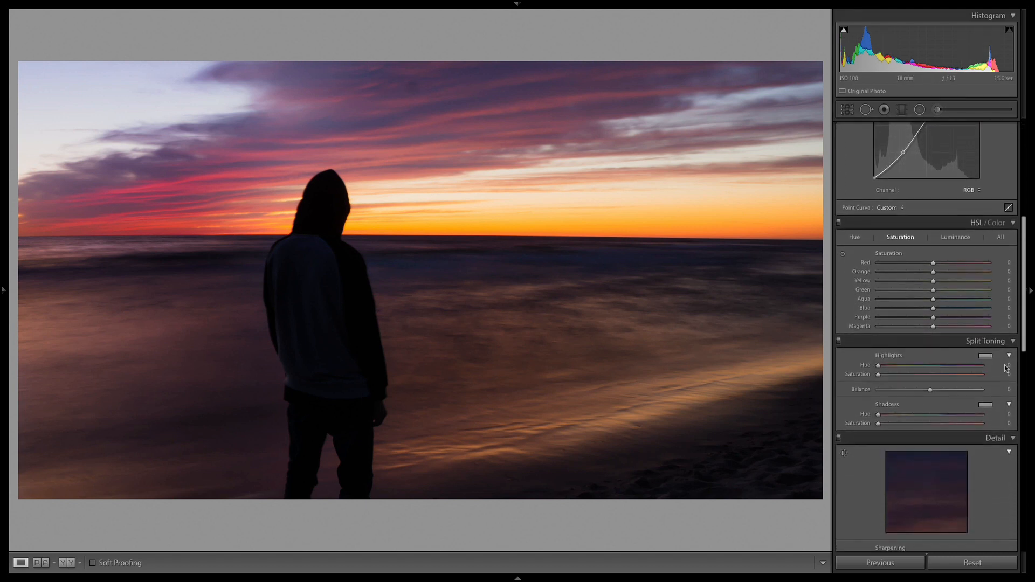
left_click(988, 360)
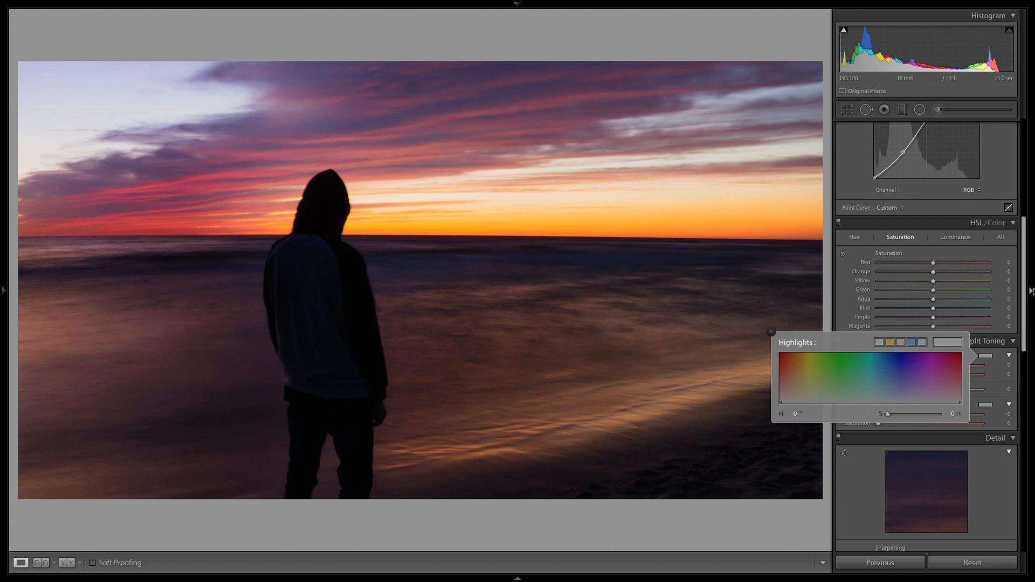
left_click(803, 371)
left_click_drag(803, 371, 968, 374)
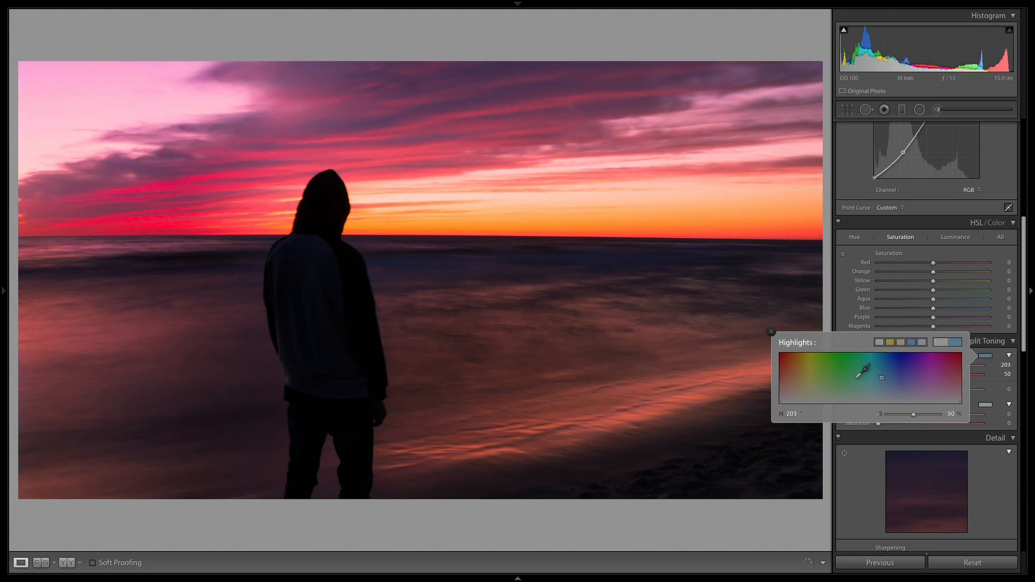
left_click(795, 374)
left_click_drag(794, 374, 797, 374)
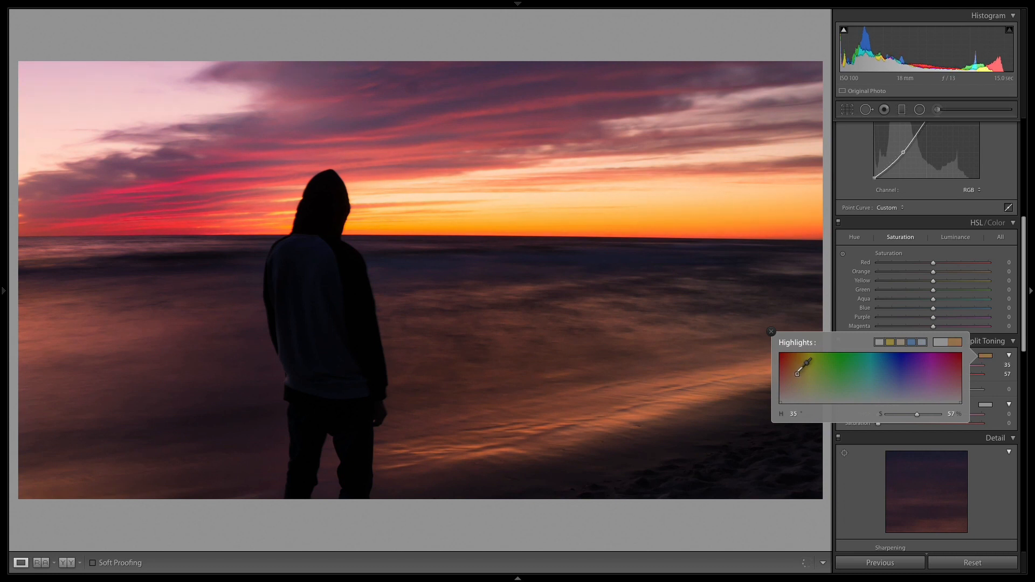
left_click(772, 333)
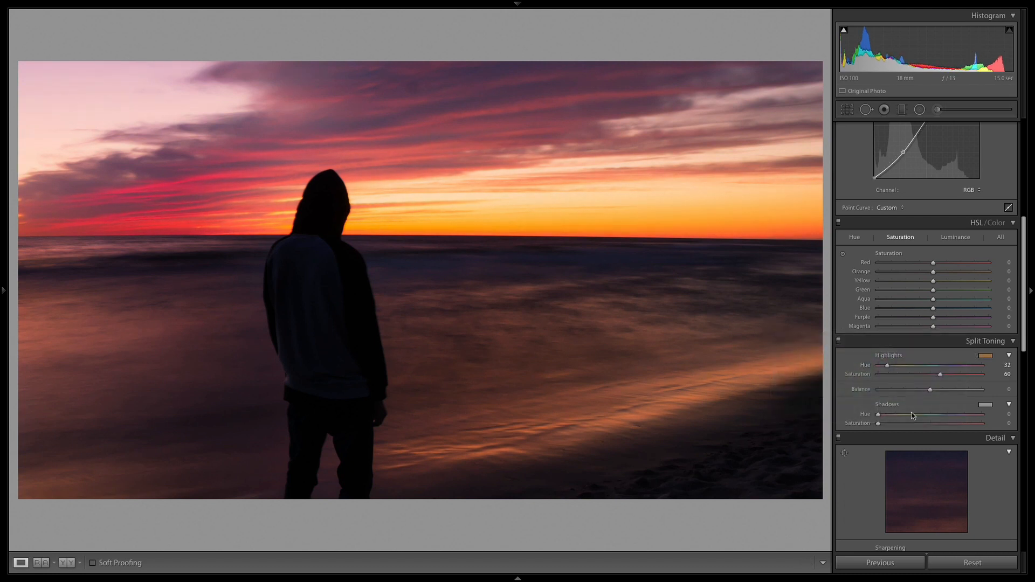
Add blue split toning to the shadows, with Hue 218 and Saturation 57
left_click(990, 408)
mouse_move(874, 412)
left_mouse_down()
mouse_move(905, 419)
mouse_move(890, 423)
left_mouse_up()
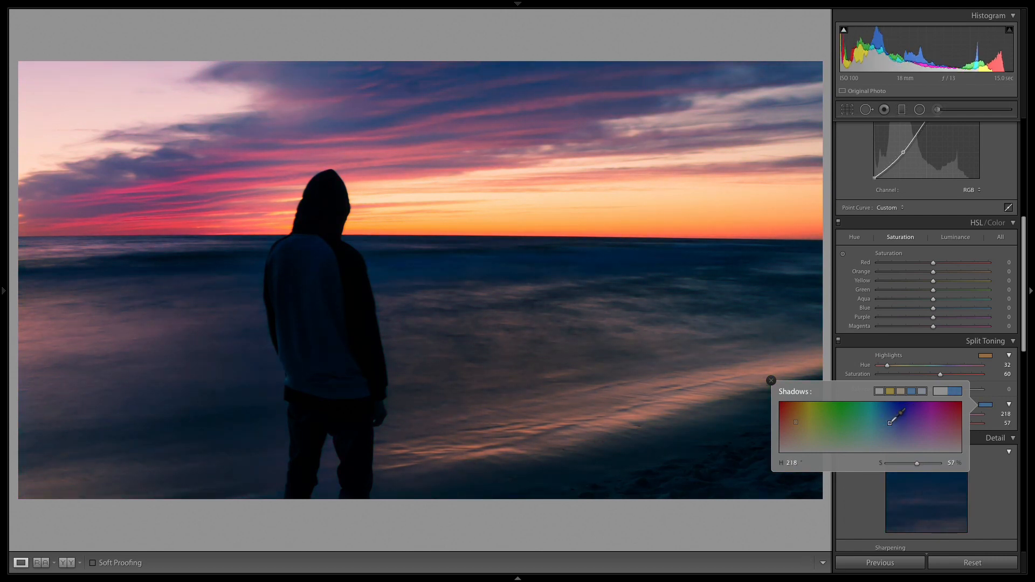
left_click(771, 381)
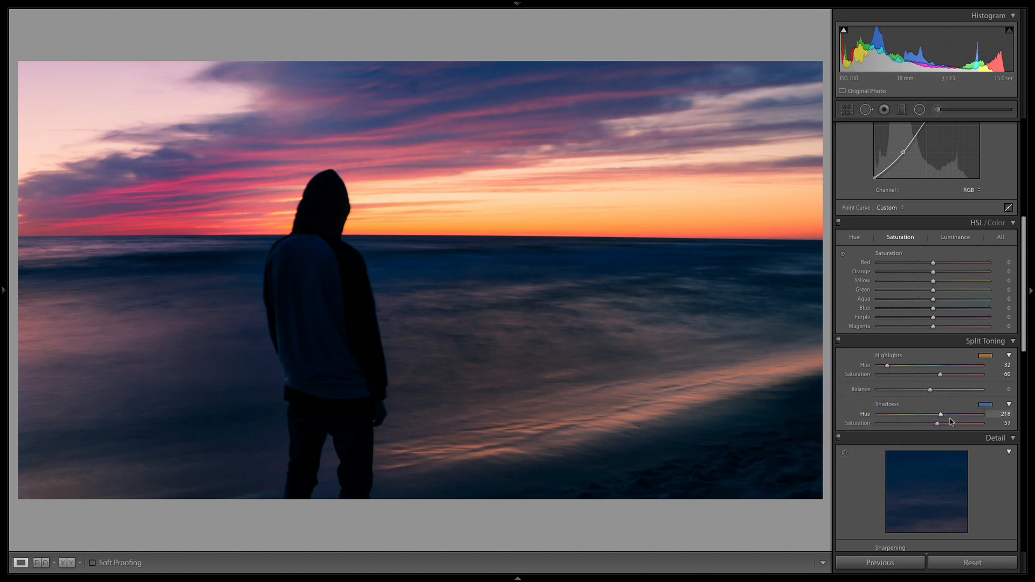
Reduce the split toning Saturation to 29 for the highlights and 22 for the shadows
left_click_drag(901, 425, 914, 424)
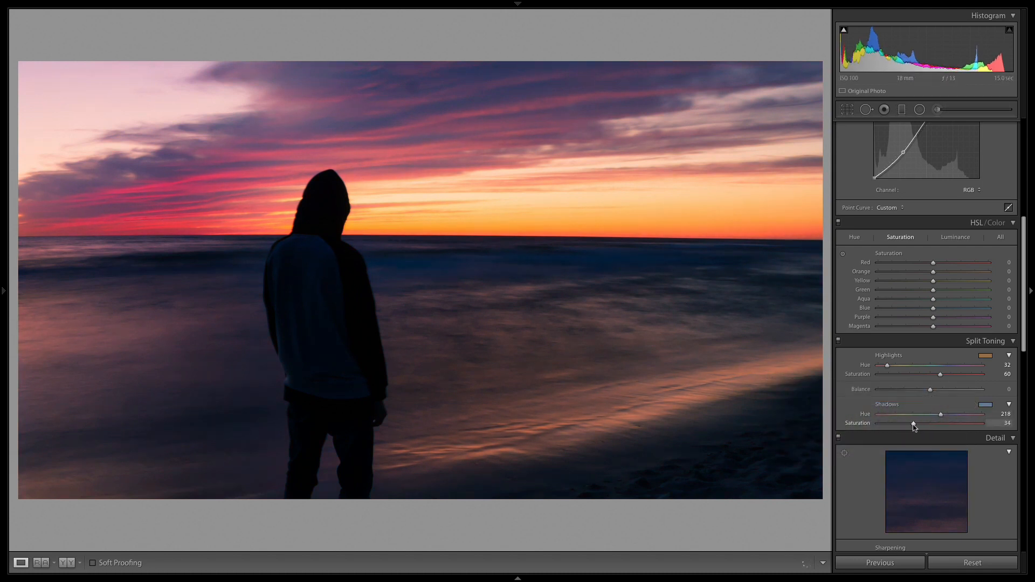
left_click_drag(925, 374, 907, 375)
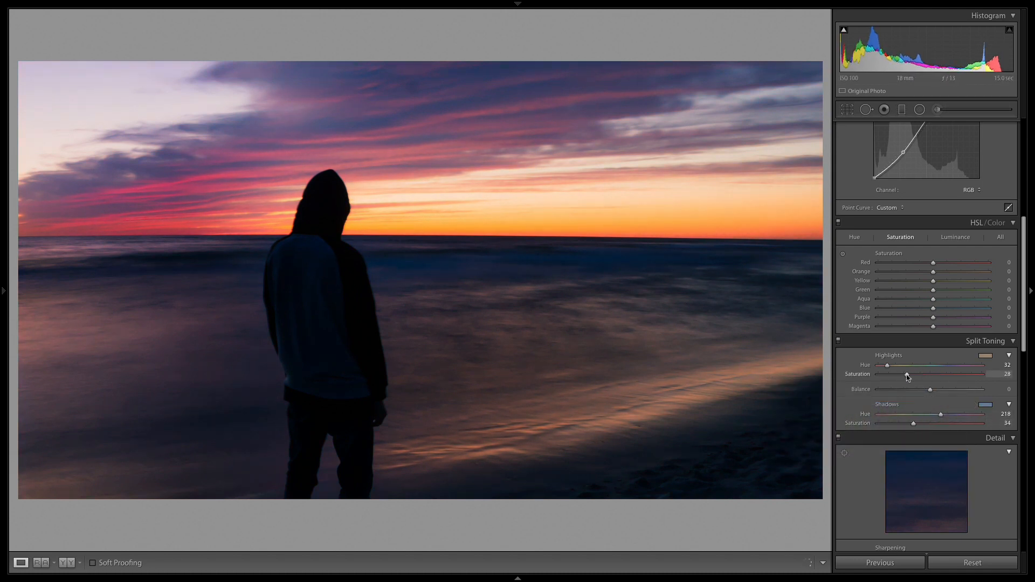
left_click_drag(913, 423, 903, 428)
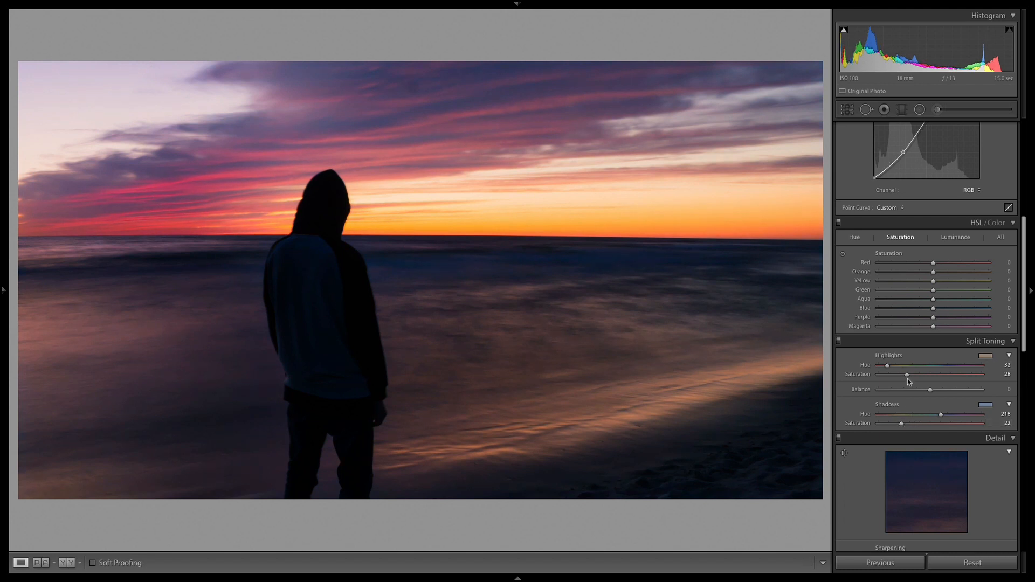
left_click_drag(907, 378, 910, 379)
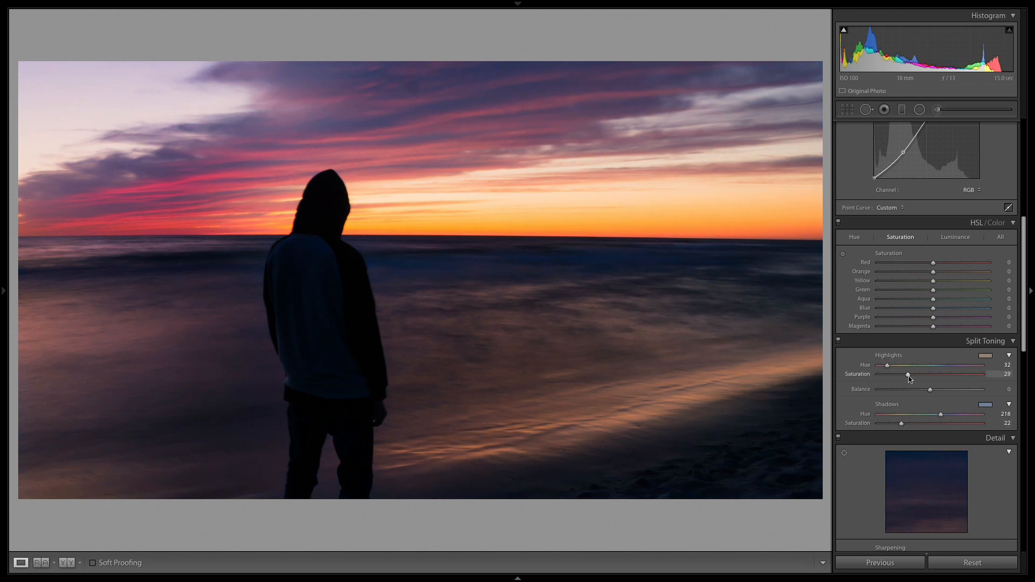
Compare the photo with and without split toning, leave split toning disabled, and inspect the horizon beside the figure up close
left_click(839, 341)
left_click(839, 341)
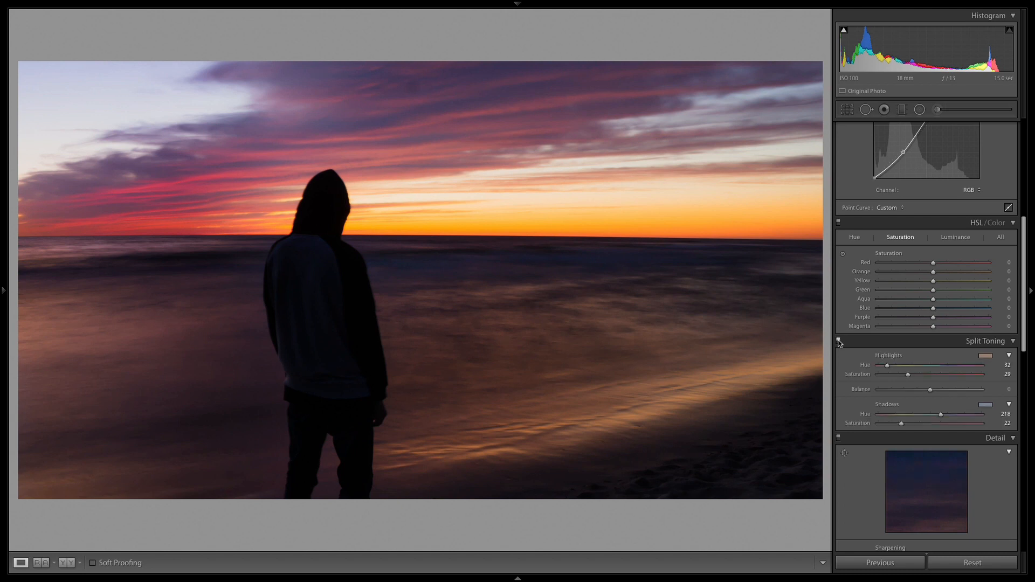
left_click(838, 341)
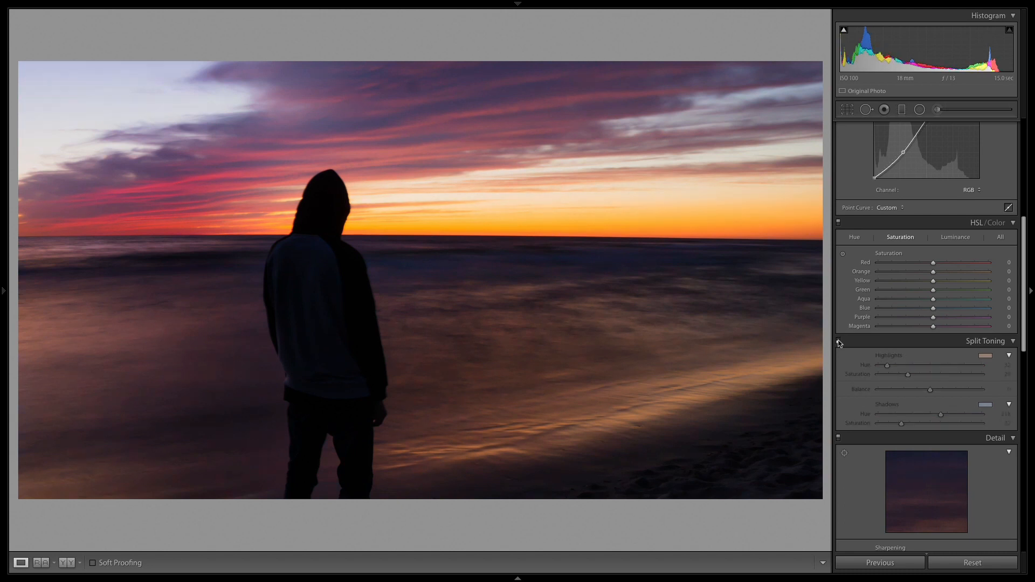
left_click(839, 341)
left_click(839, 341)
left_click(478, 263)
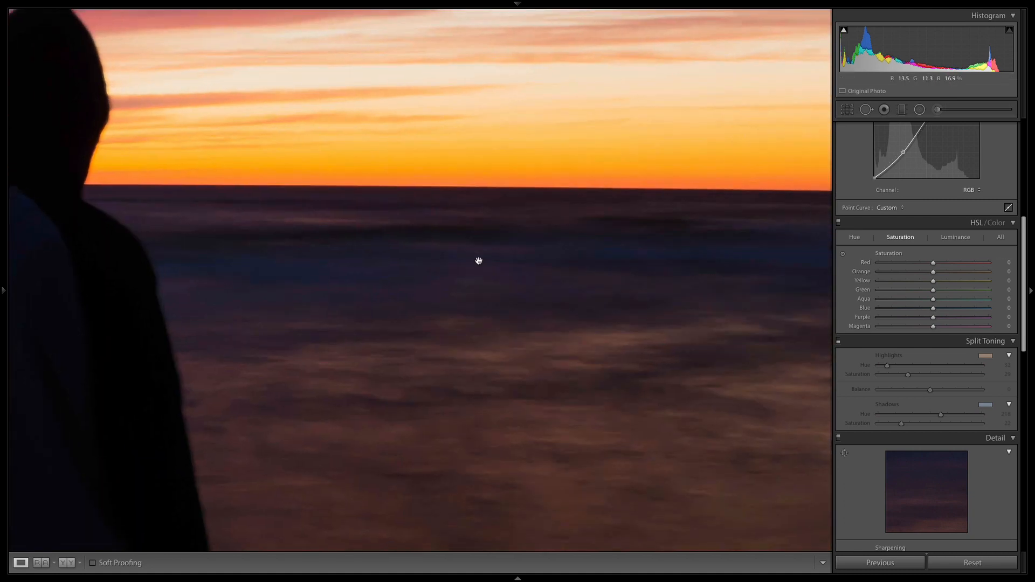
left_click(478, 259)
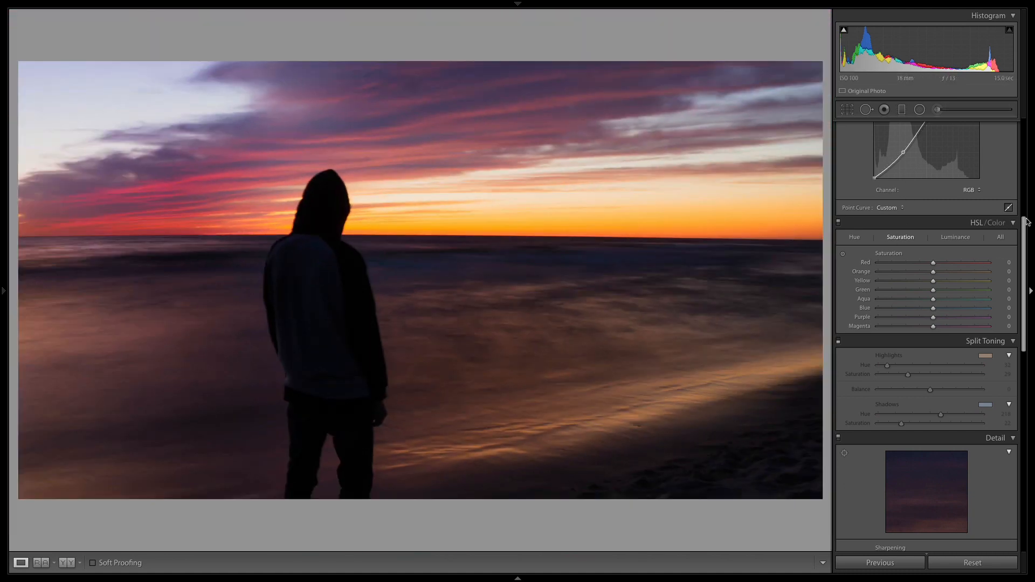
Trim the photo's crop slightly on the left side and set its aspect ratio to 16 x 9
left_click_drag(1026, 207, 1025, 110)
left_click(851, 115)
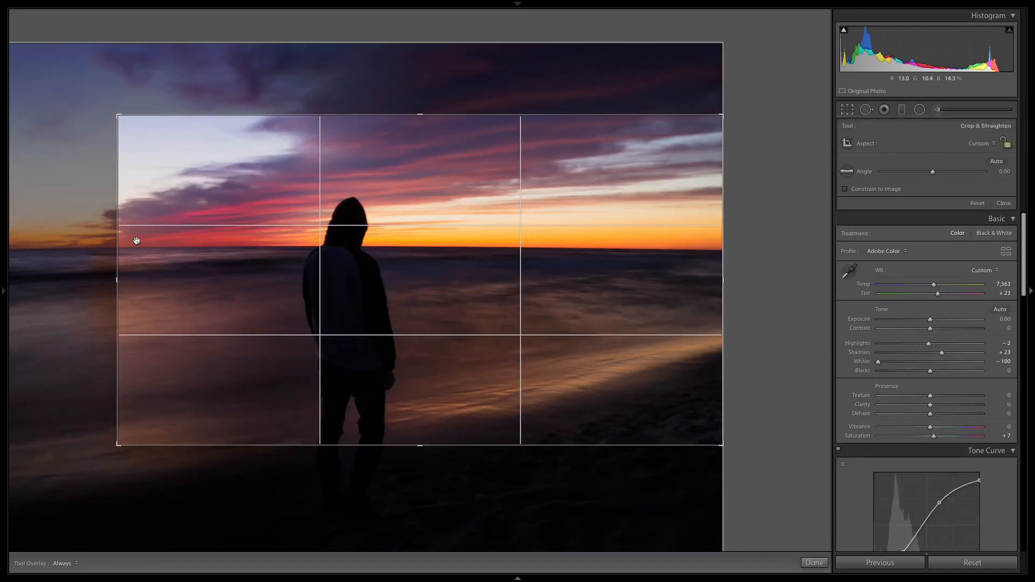
left_click_drag(117, 279, 134, 279)
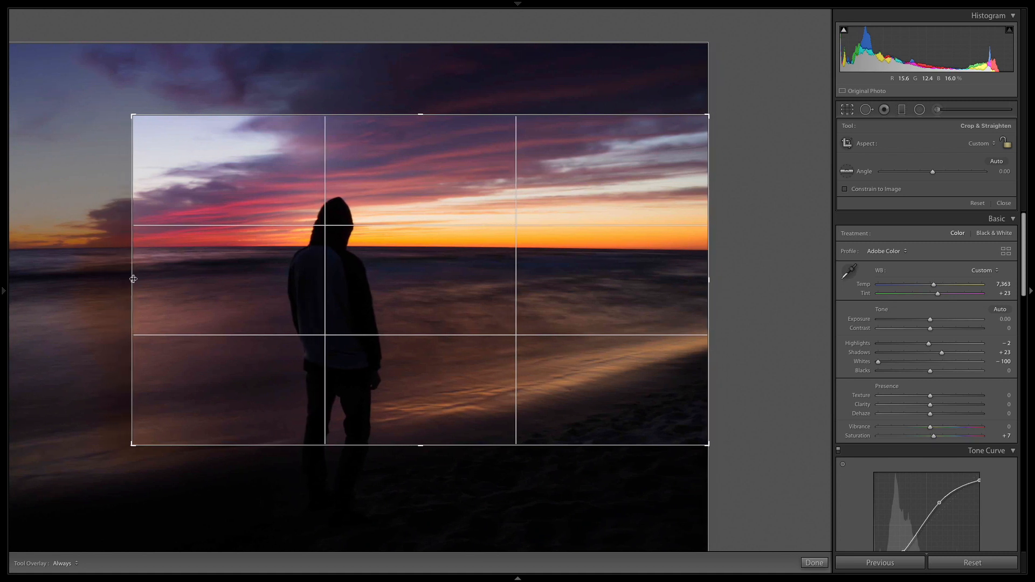
left_click(980, 144)
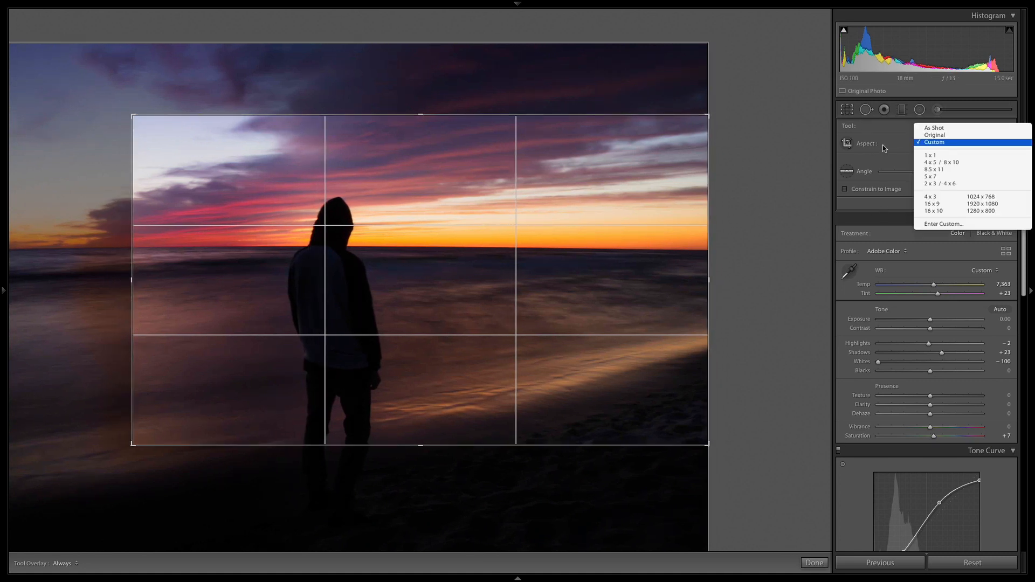
left_click(966, 199)
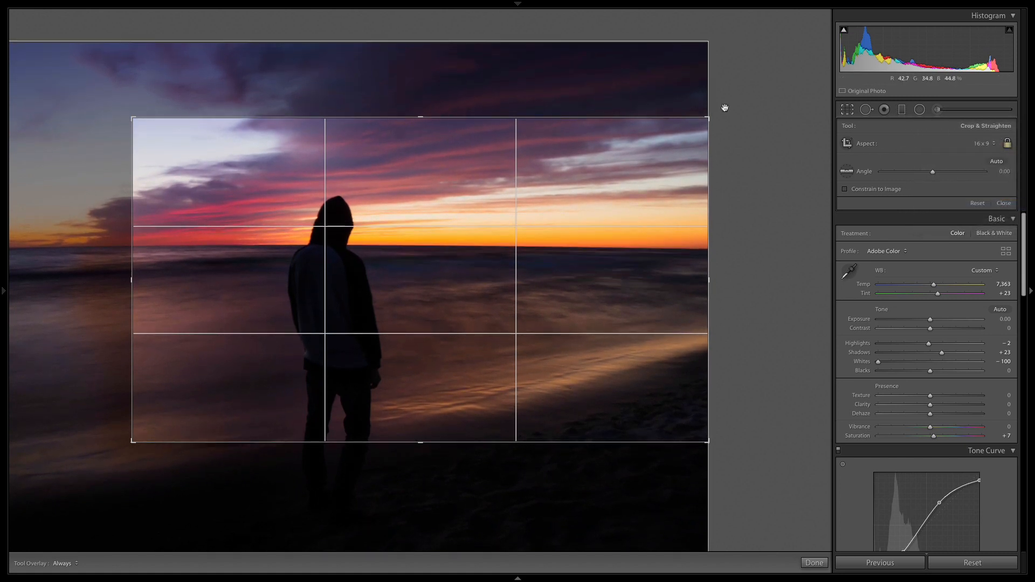
Try an enlarged 1 x 1 crop around the figure and undo it back to the 16 x 9 crop
left_click(982, 143)
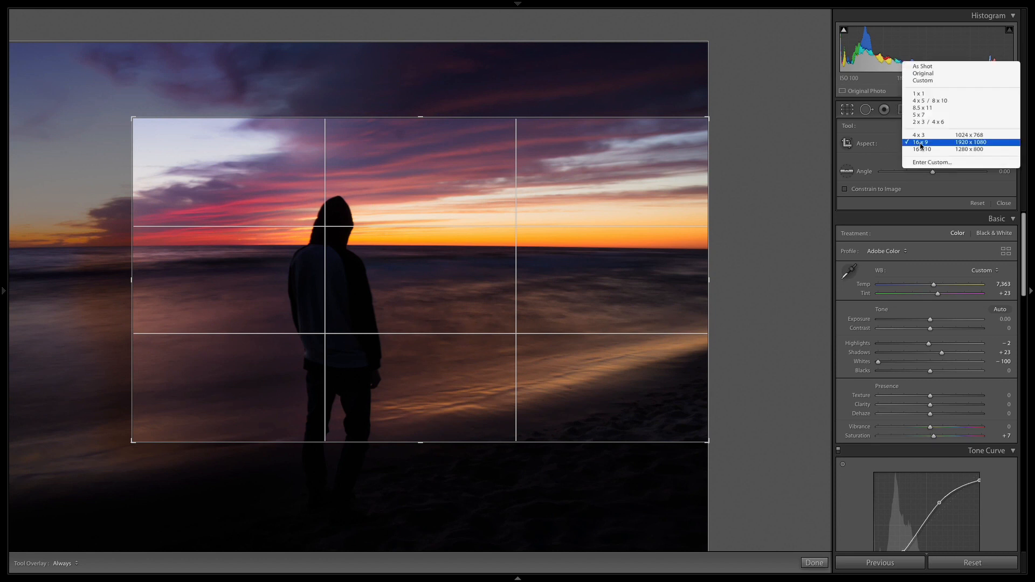
left_click(930, 95)
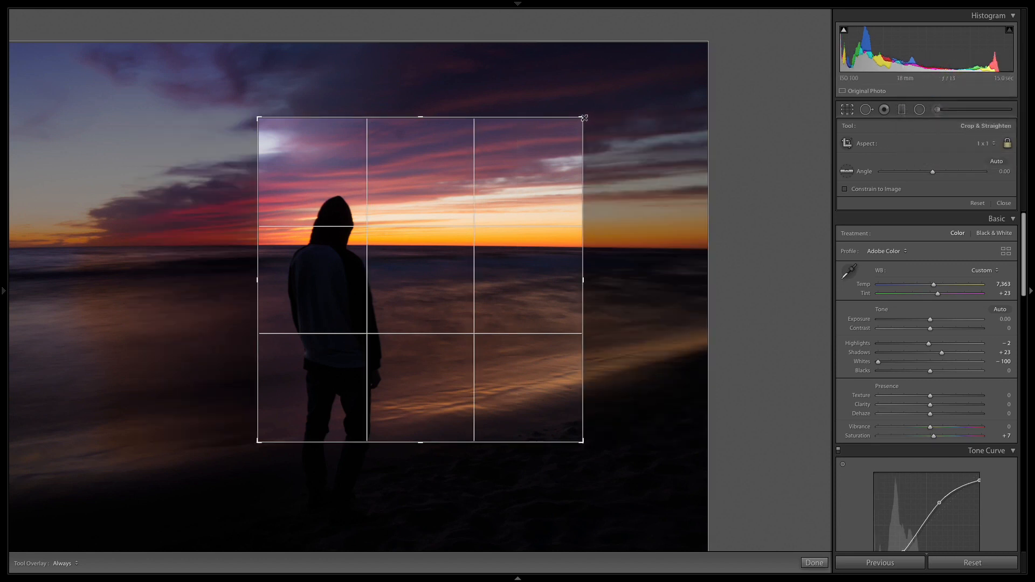
left_click_drag(584, 117, 730, 30)
key("ctrl+z")
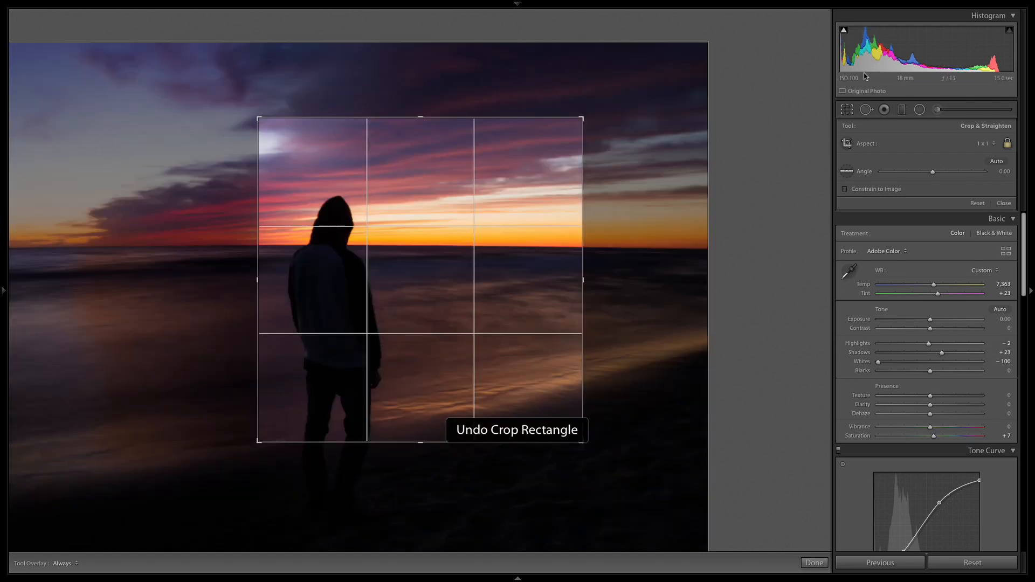
key("ctrl+z")
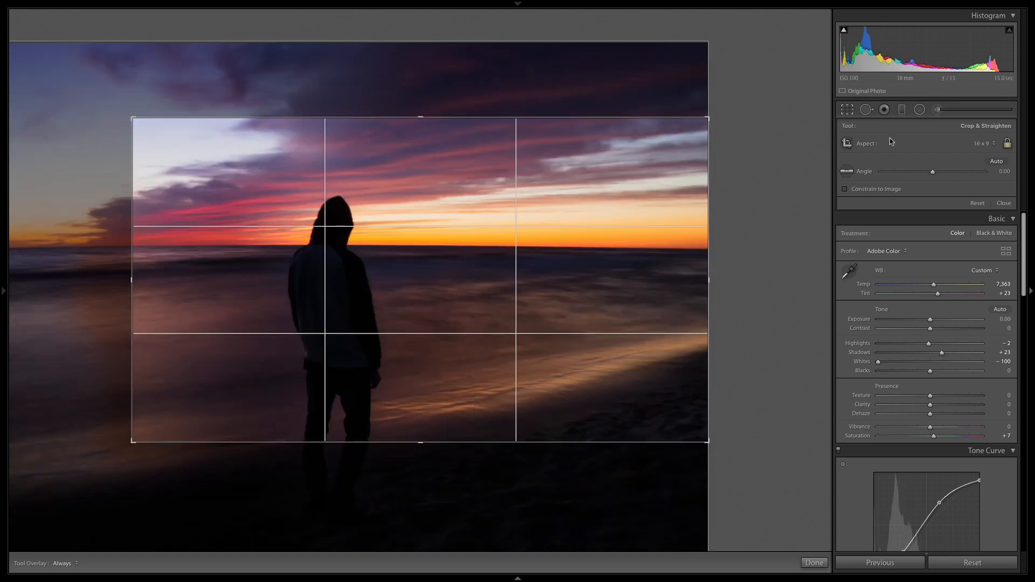
Try a taller crop with unlocked aspect ratio, extended to the photo's top edge and slightly left, and undo it
left_click(1007, 144)
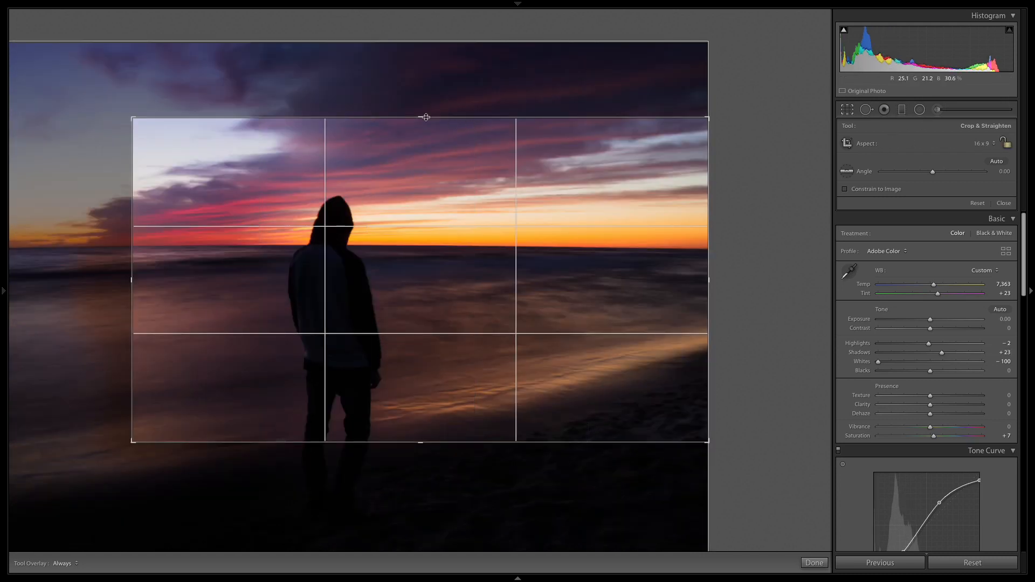
left_click_drag(421, 117, 437, 77)
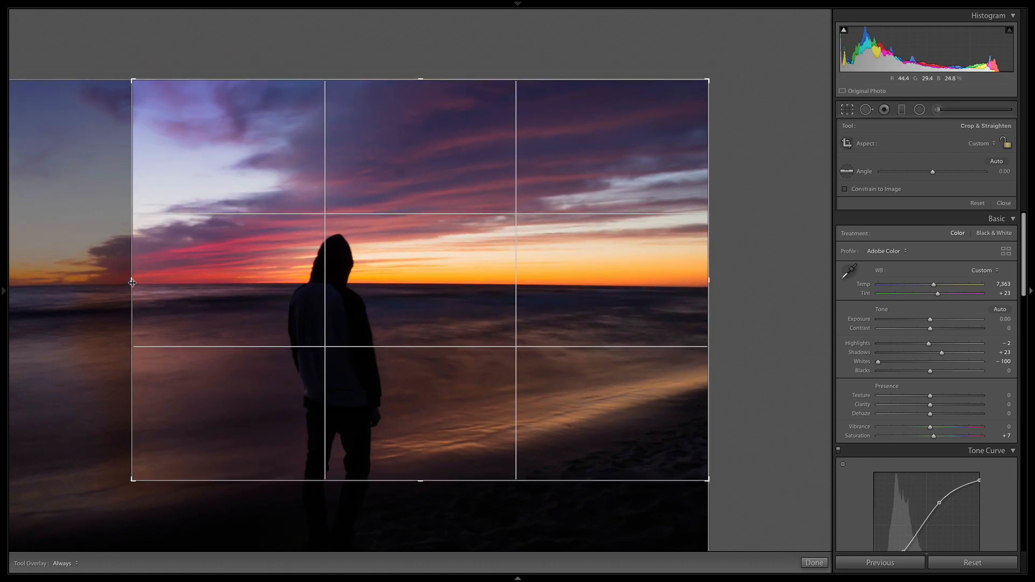
mouse_move(132, 281)
left_mouse_down()
mouse_move(118, 281)
mouse_move(128, 282)
left_mouse_up()
key("Return")
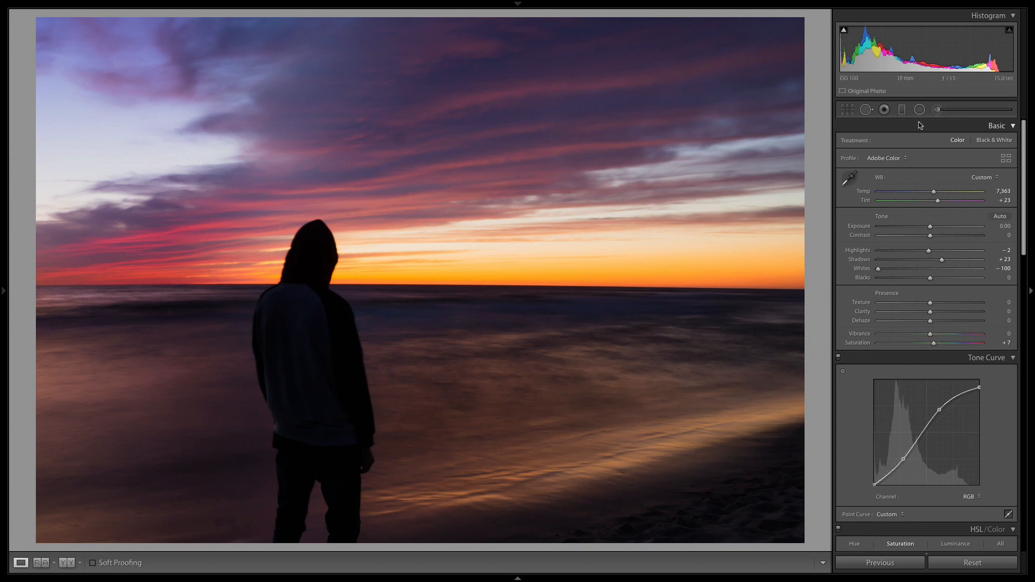
key("ctrl+z")
key("ctrl+z")
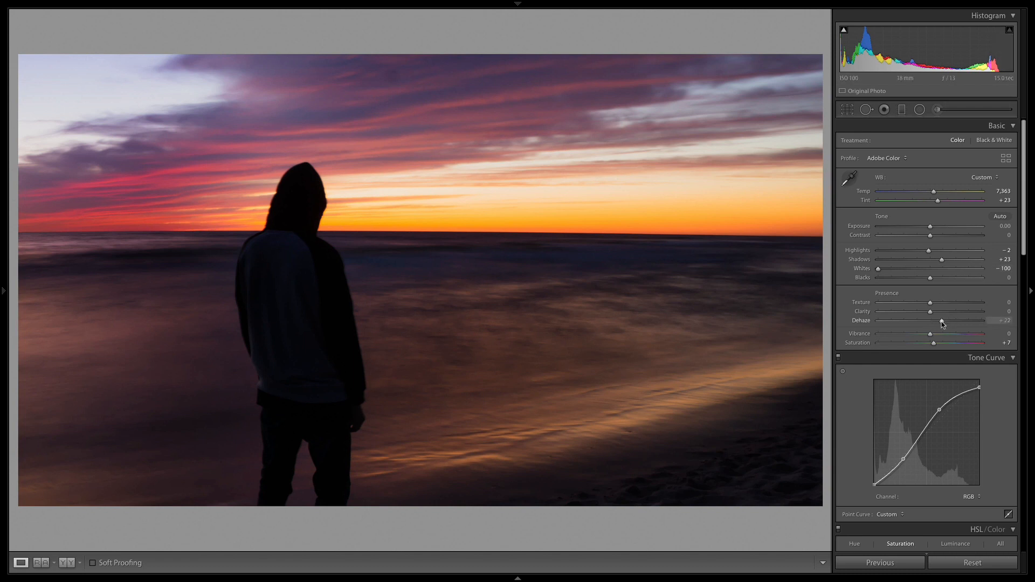
Set the photo's Dehaze to +11 and raise its Exposure to +0.15
mouse_move(941, 321)
left_mouse_down()
mouse_move(953, 324)
mouse_move(936, 322)
left_mouse_up()
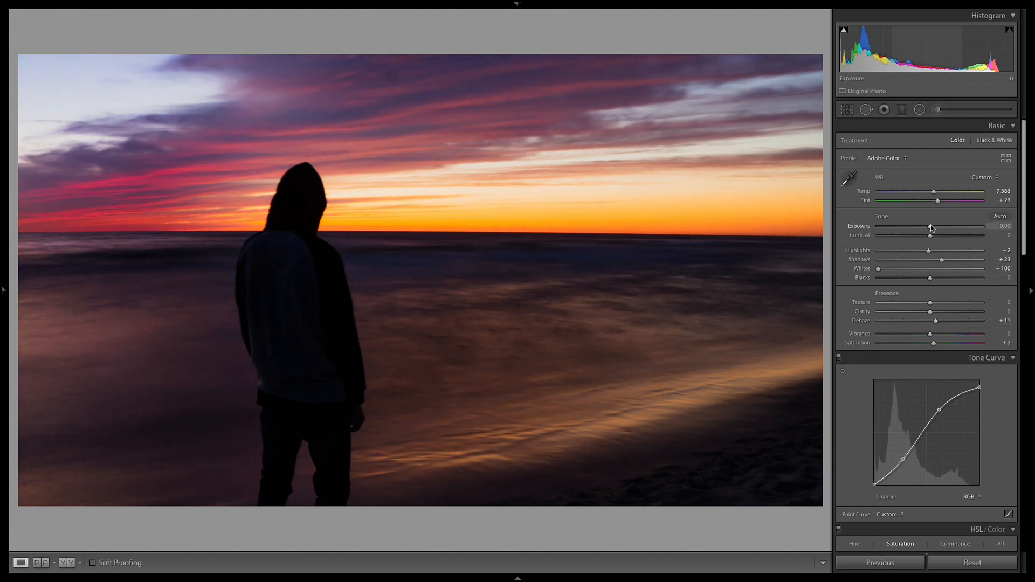
left_click_drag(930, 225, 931, 226)
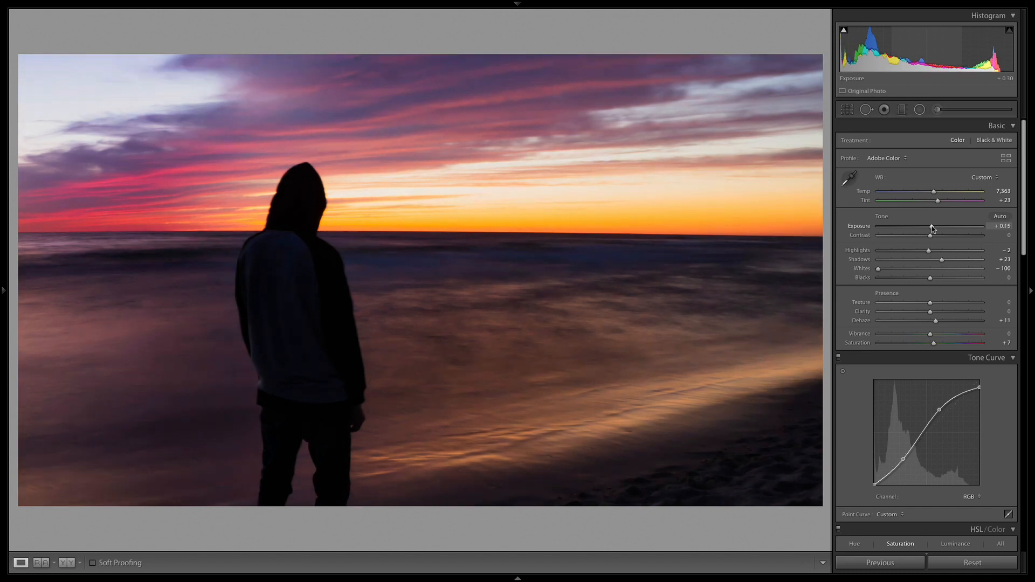